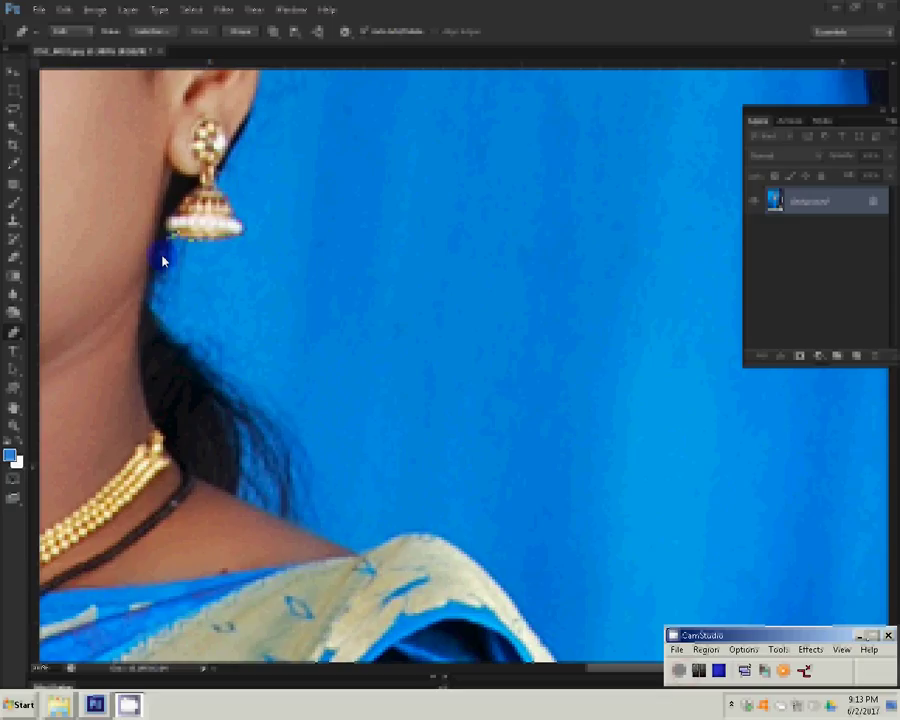
Place Pen anchor points from the neck and earring down the saree drape edge toward the hem.
click(147, 317)
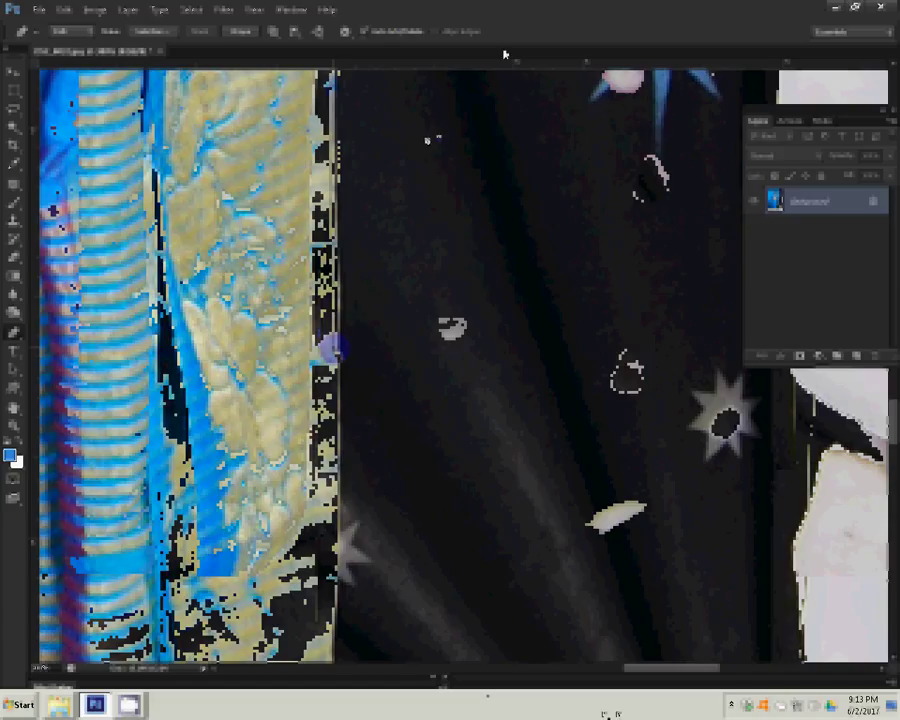
click(302, 350)
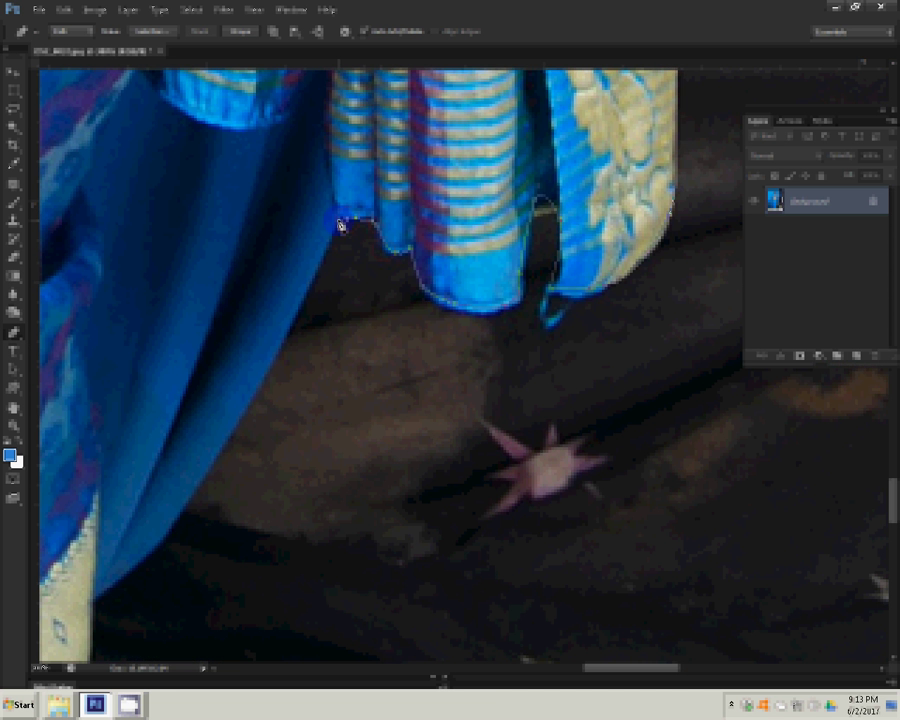
click(304, 314)
click(330, 172)
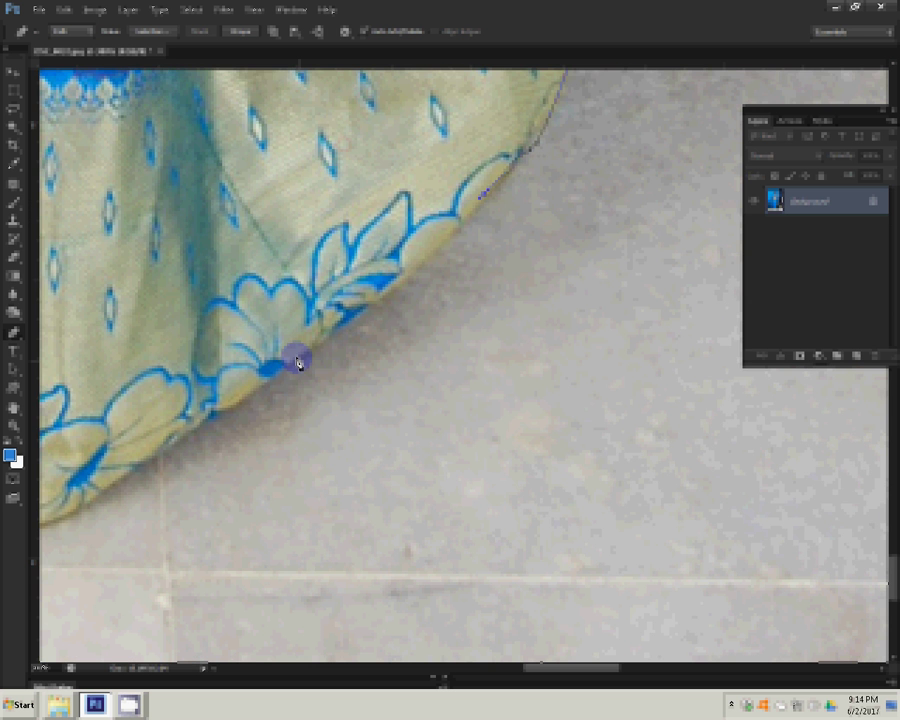
drag(296, 360, 399, 276)
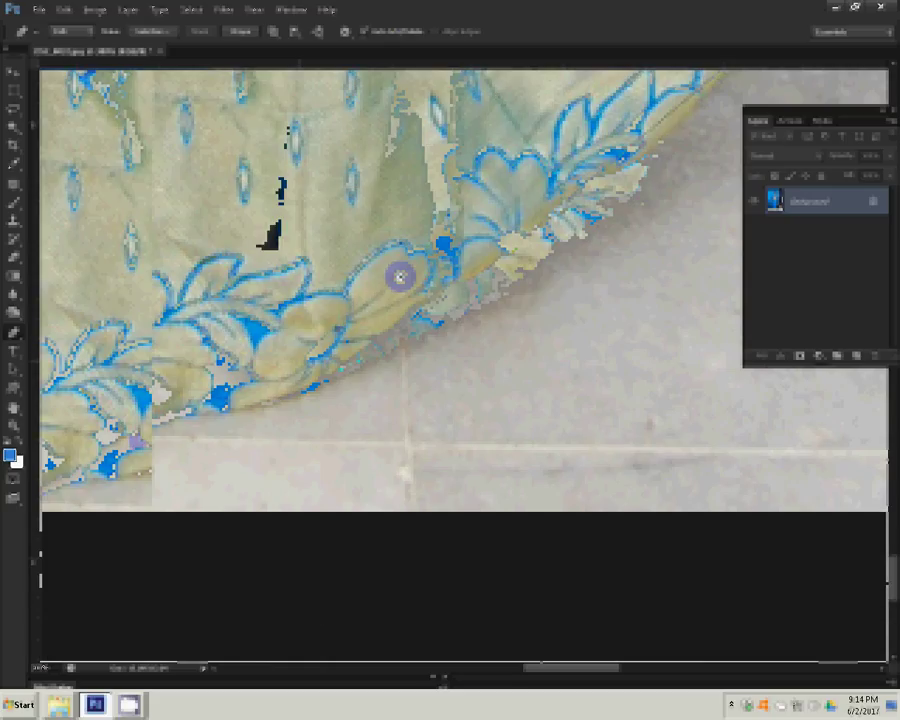
Extend the Pen path past the hem, hands, bangles, gold chain and sleeve to the hair beside her face.
click(355, 400)
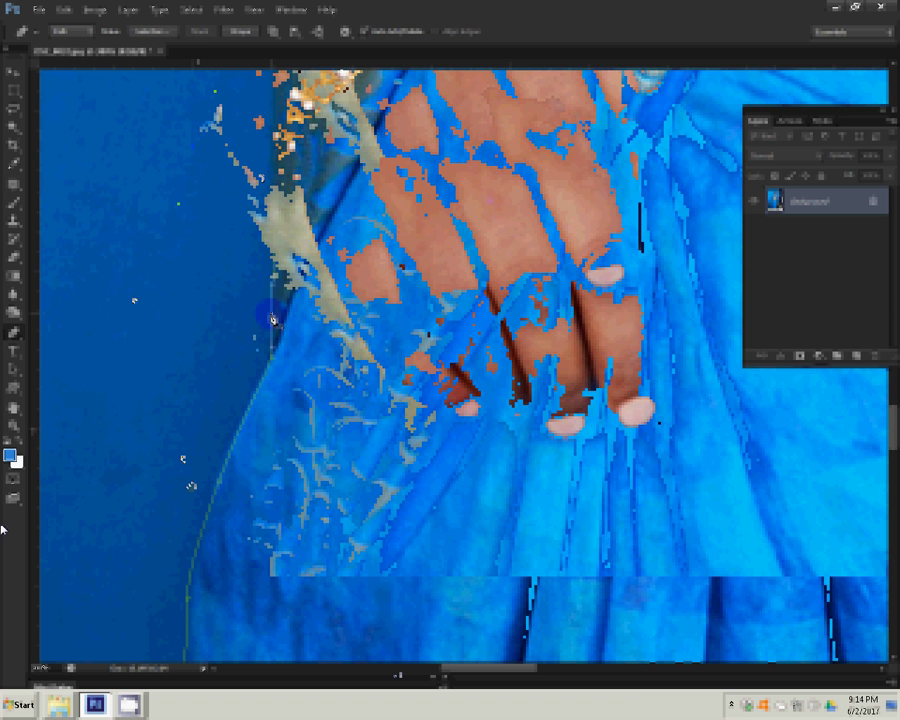
click(837, 8)
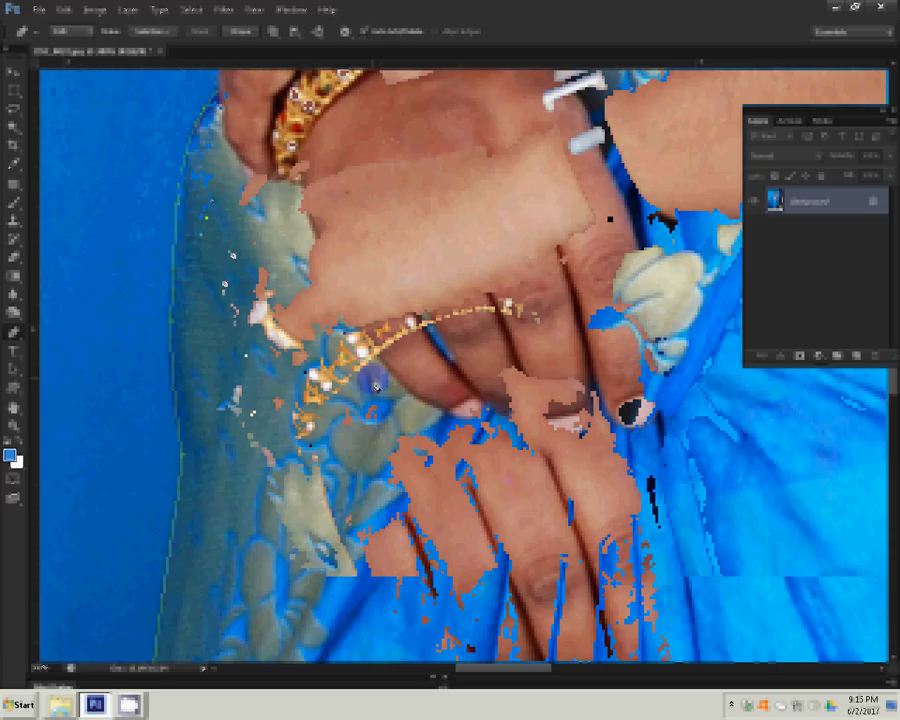
click(245, 170)
click(241, 119)
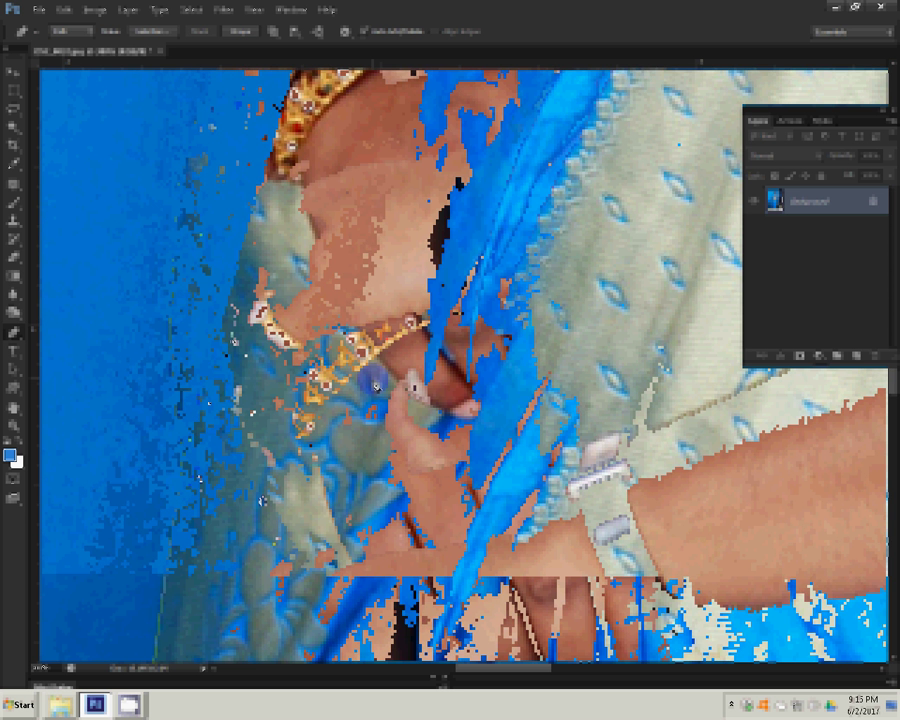
click(273, 159)
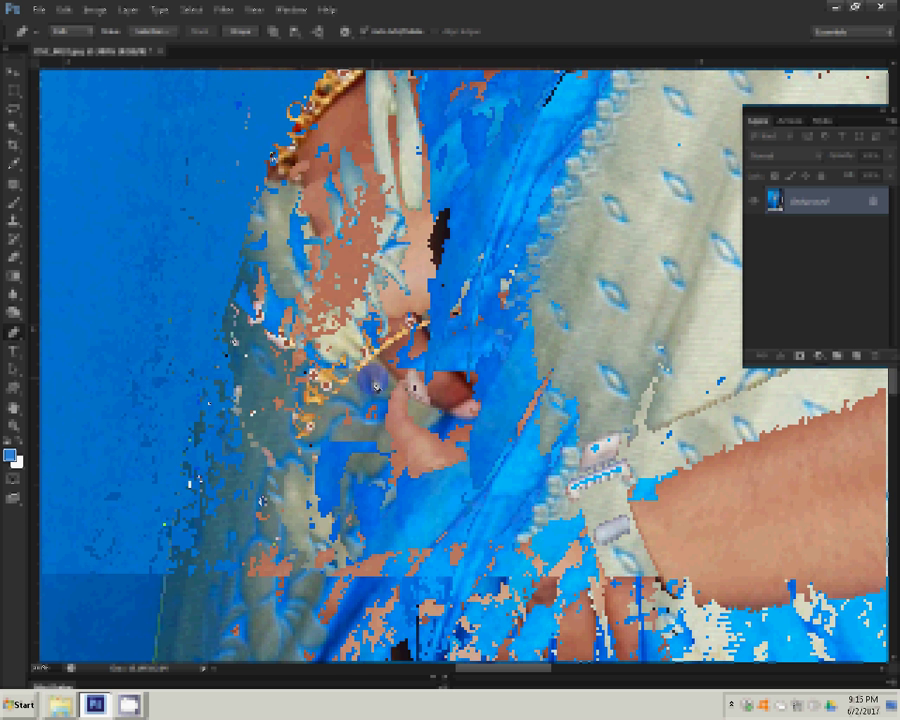
click(289, 161)
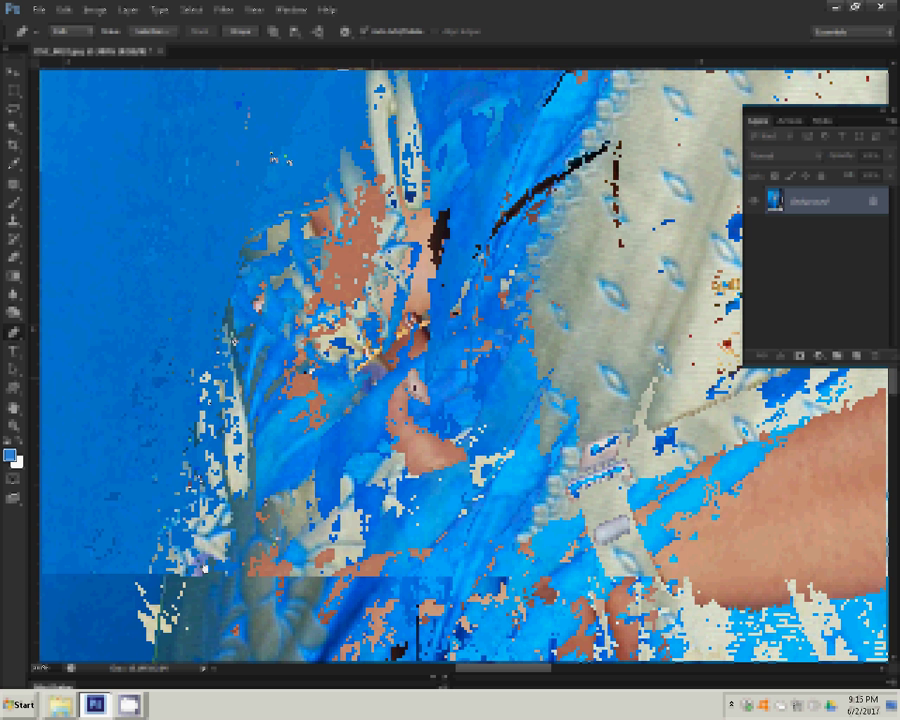
click(233, 262)
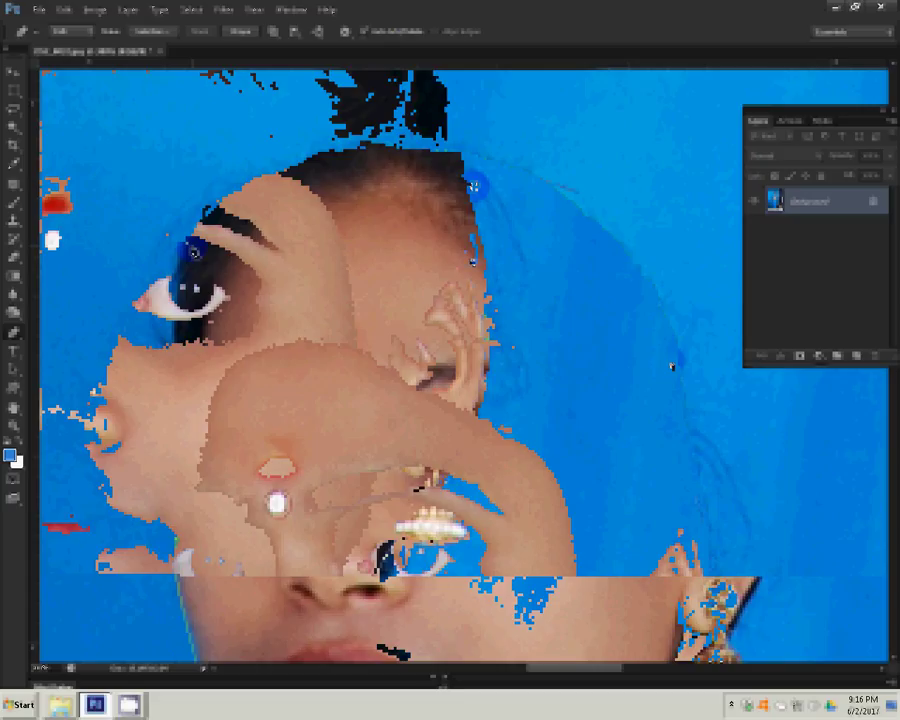
Make a 2-pixel feathered selection from the path, copy the woman to Layer 1, and hide Background.
right_click(424, 227)
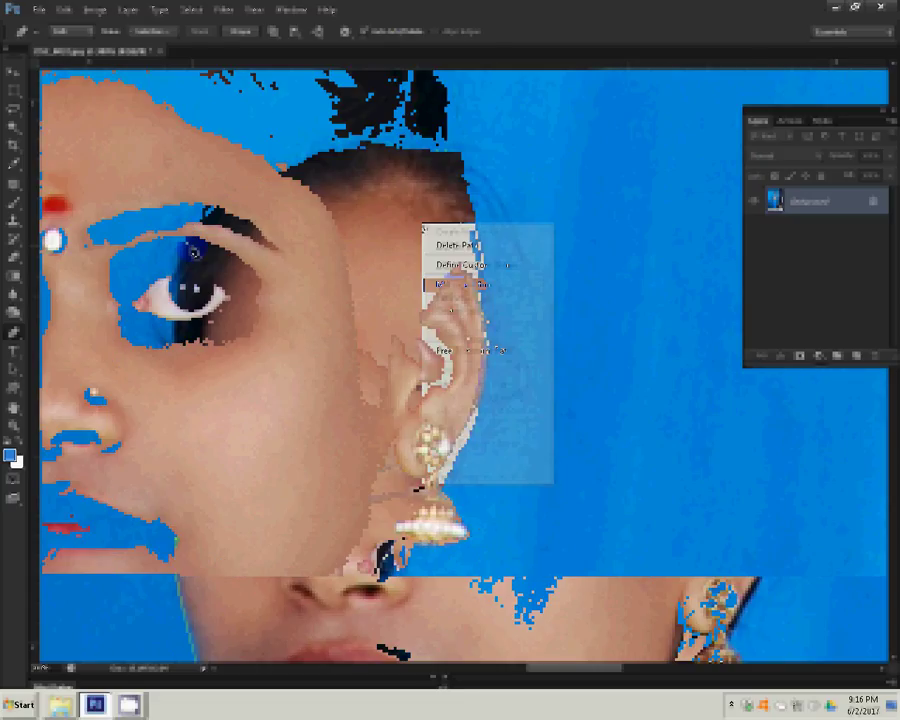
click(450, 285)
click(418, 152)
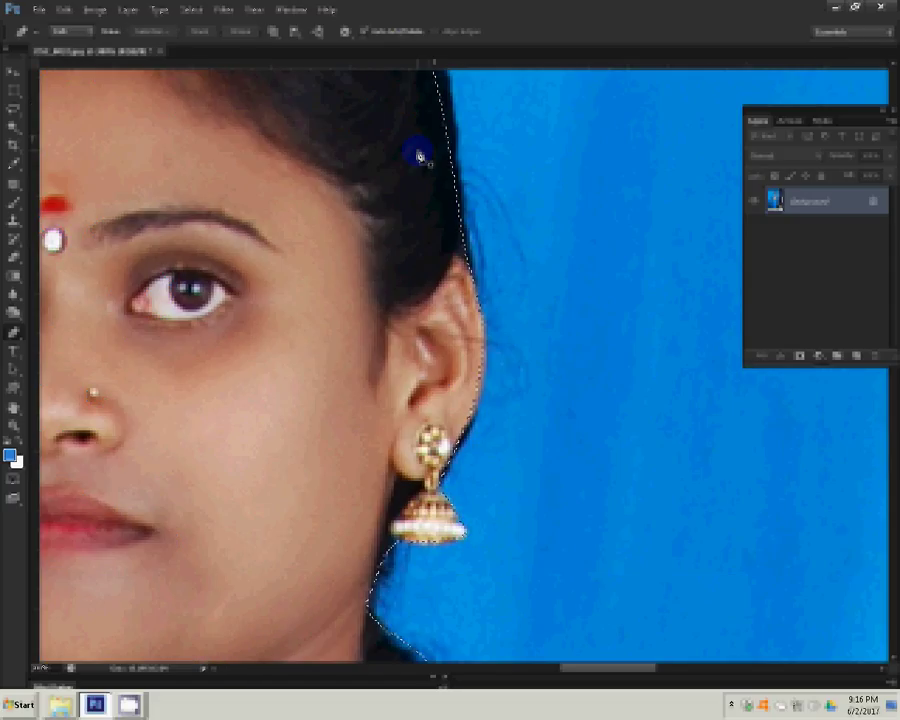
right_click(419, 156)
click(450, 232)
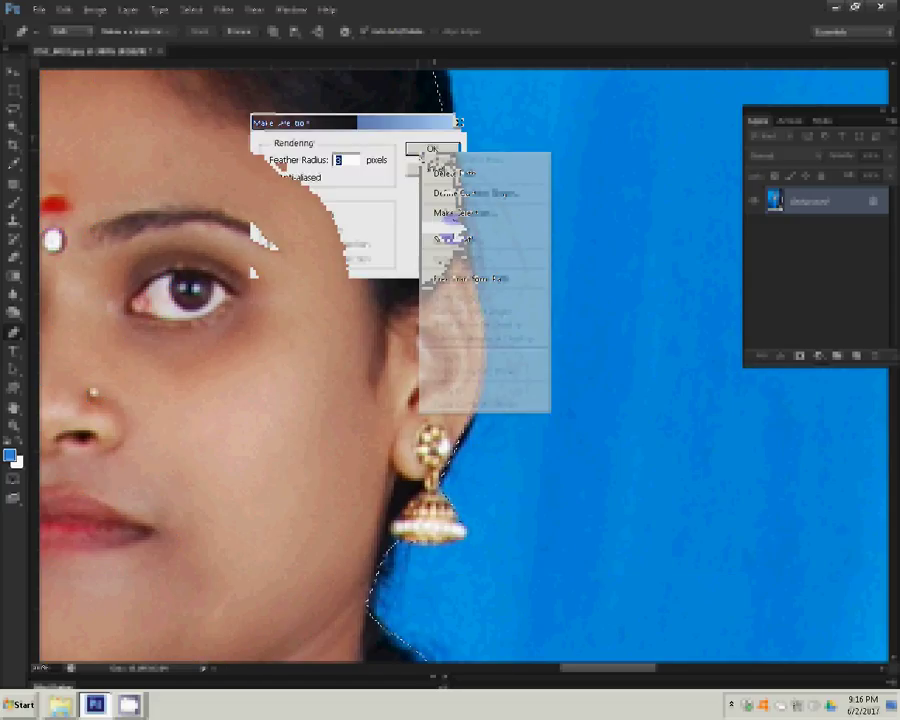
text(2)
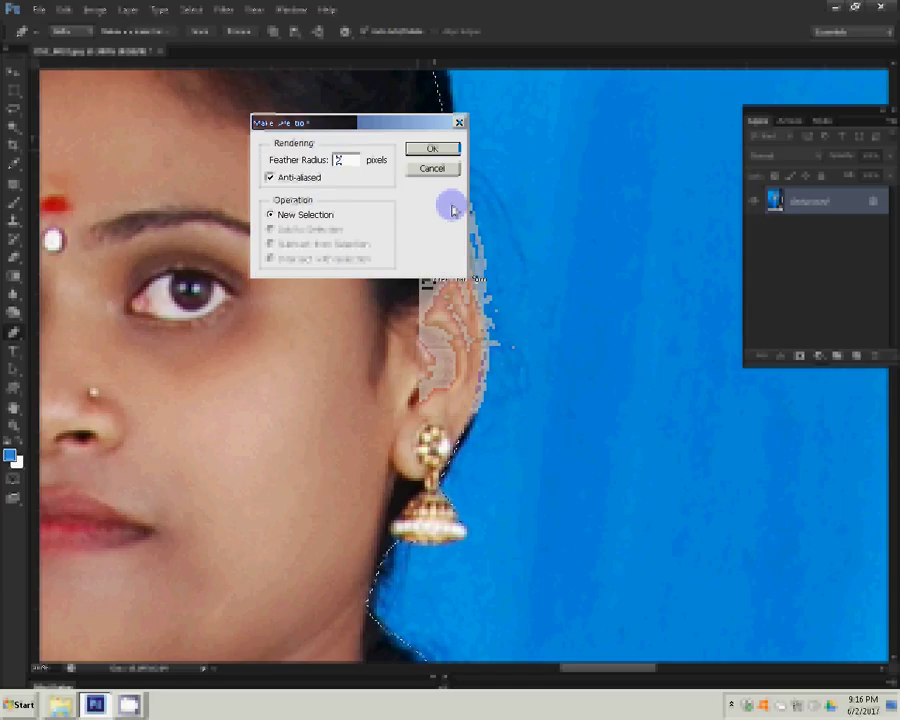
click(429, 150)
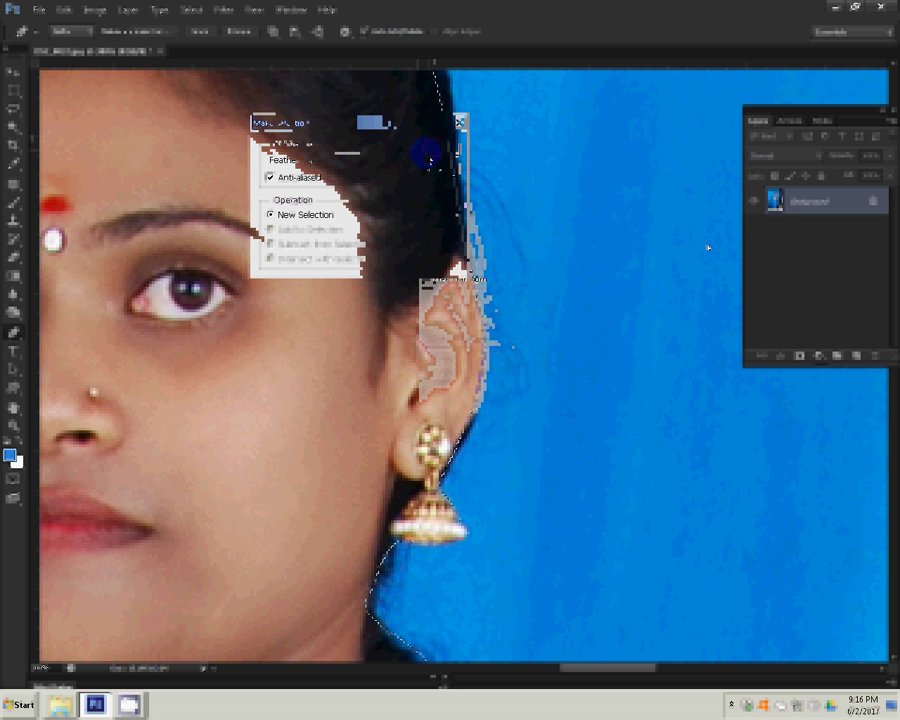
key(ctrl+j)
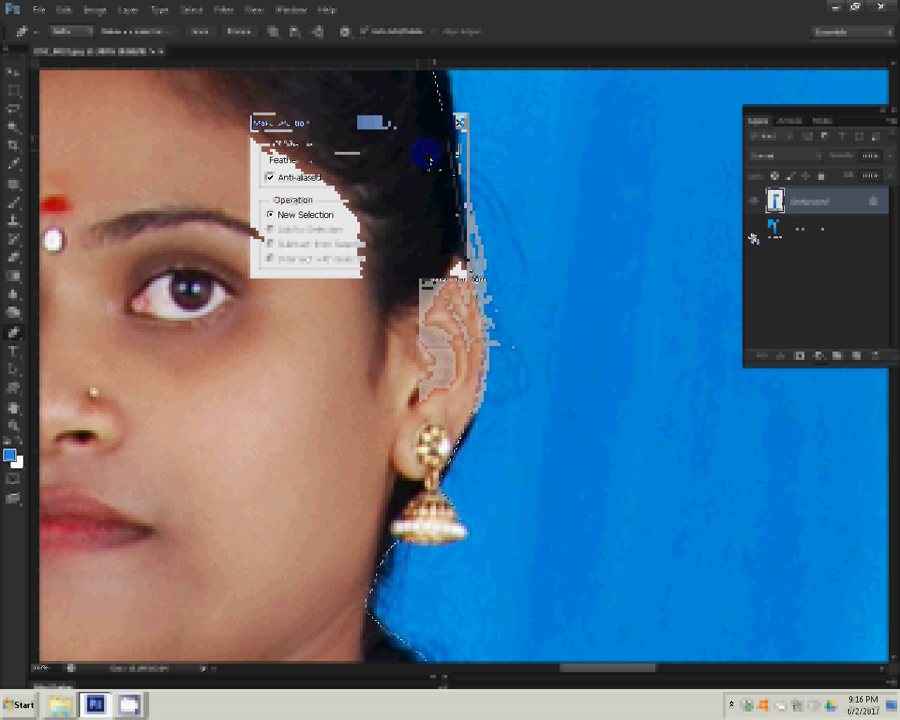
click(753, 238)
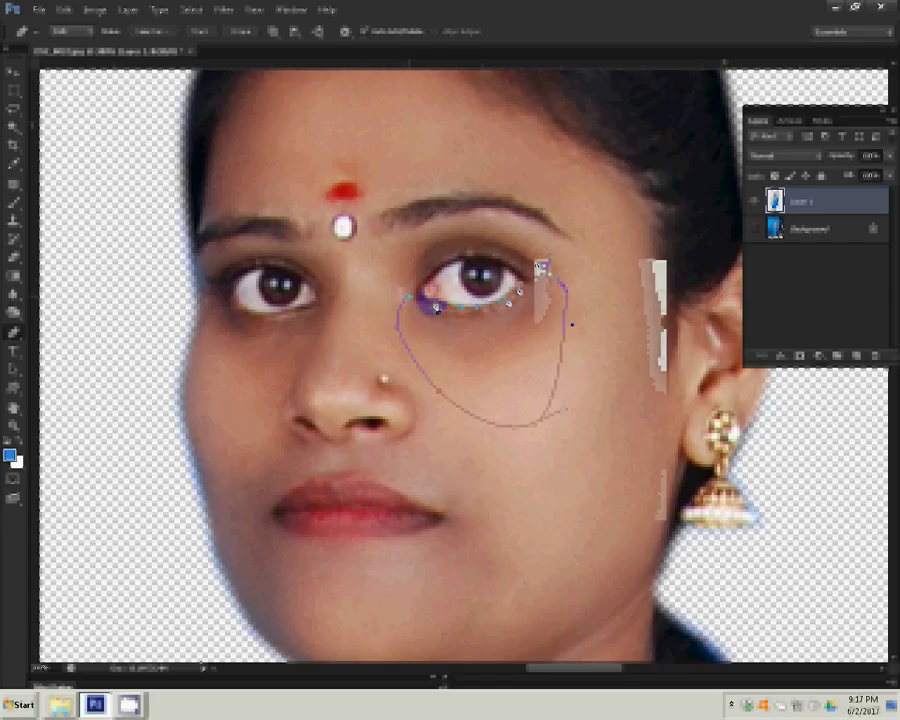
Try making a Feather 0 selection from the under-eye path, then cancel it.
right_click(572, 323)
click(483, 143)
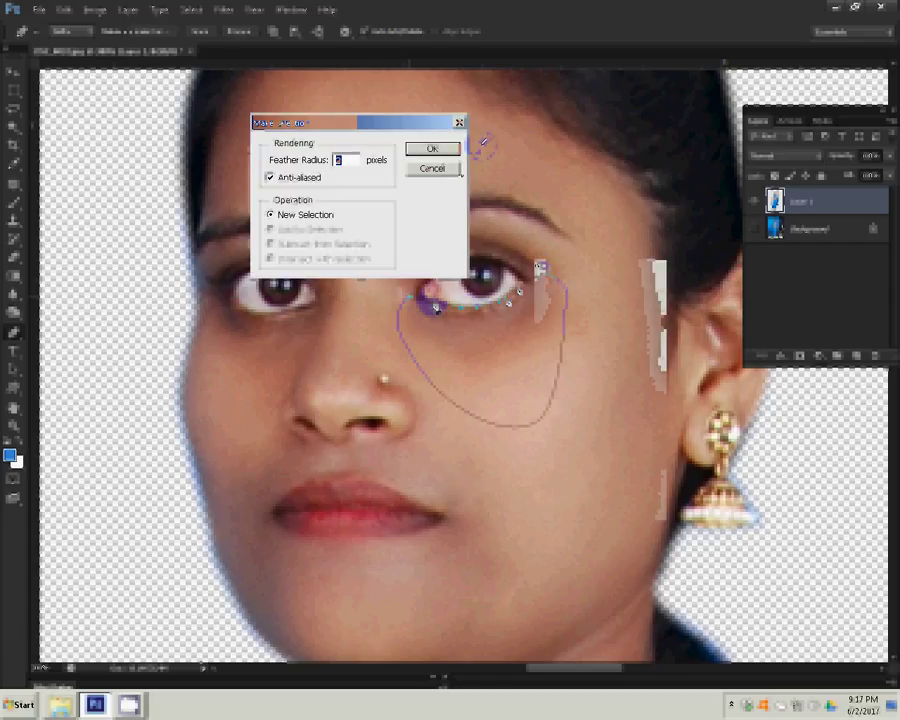
text(0)
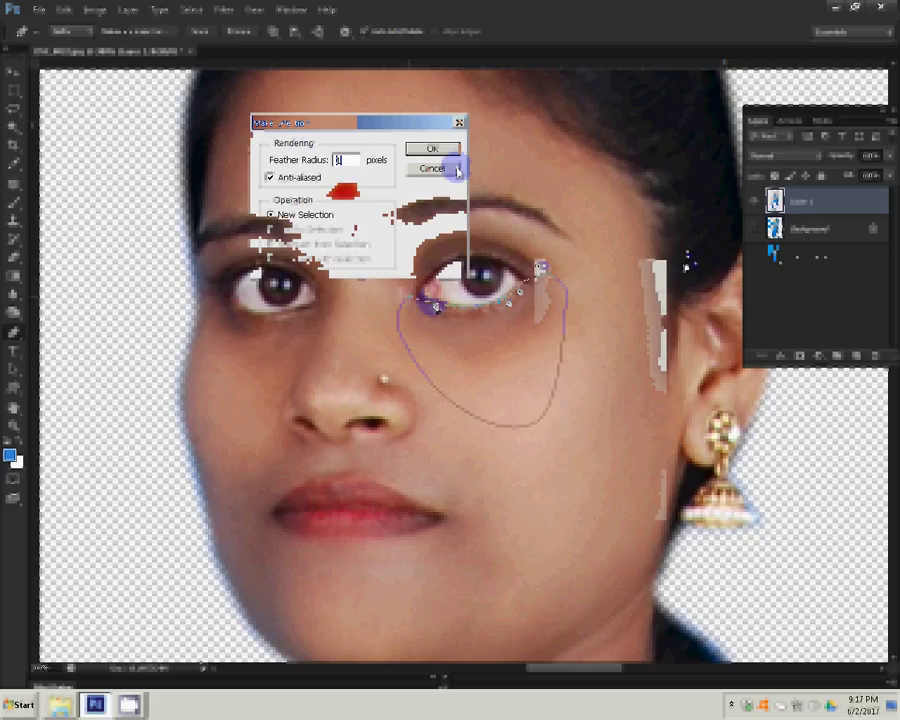
click(457, 170)
click(600, 259)
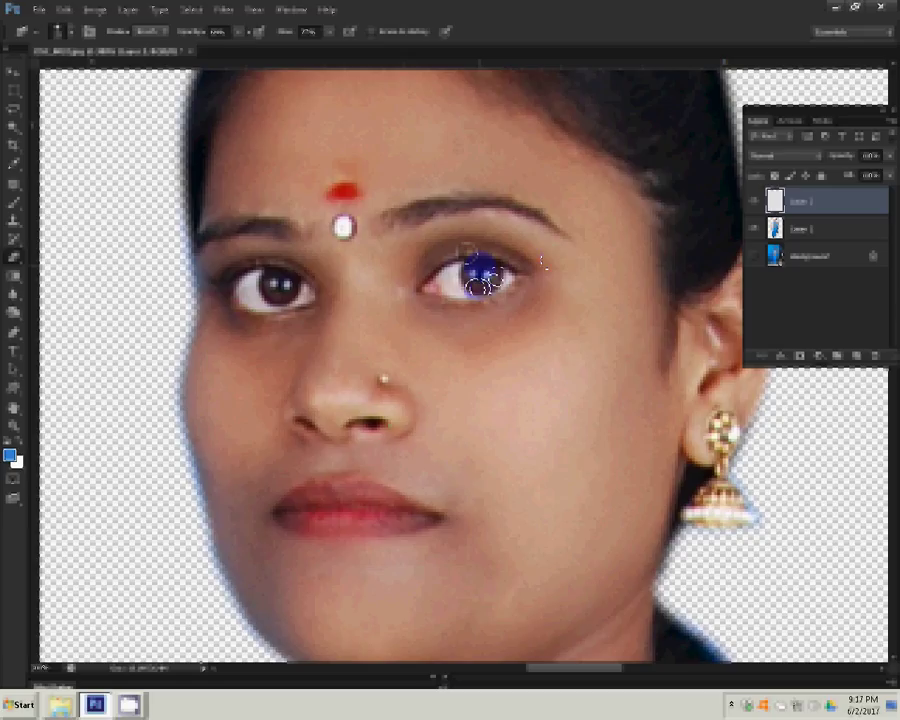
Free-transform the under-eye shape and start a curved path beneath the left eye.
key(ctrl+t)
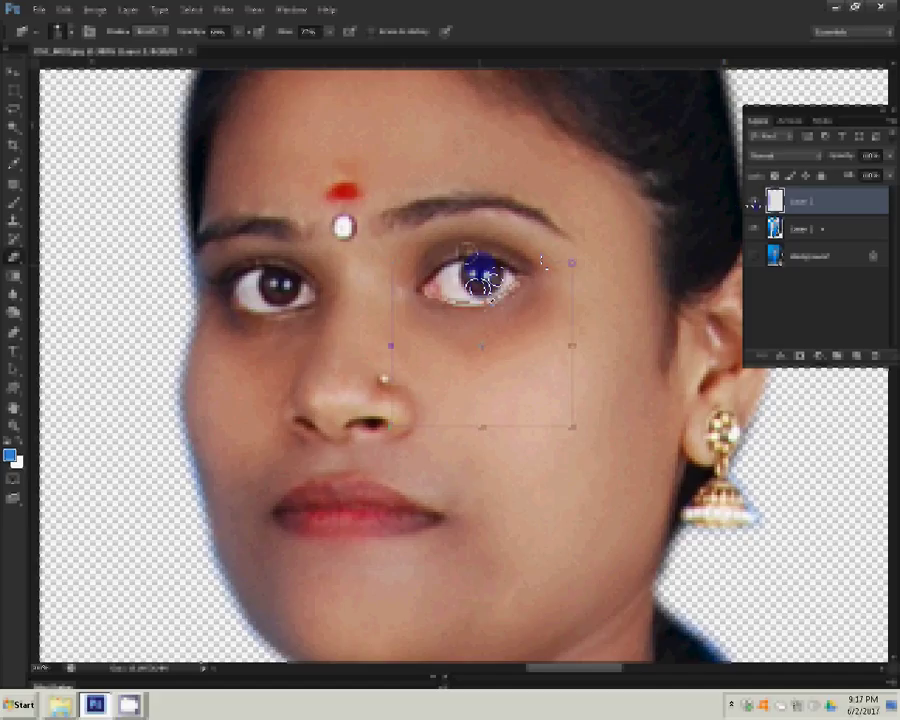
drag(754, 203, 512, 316)
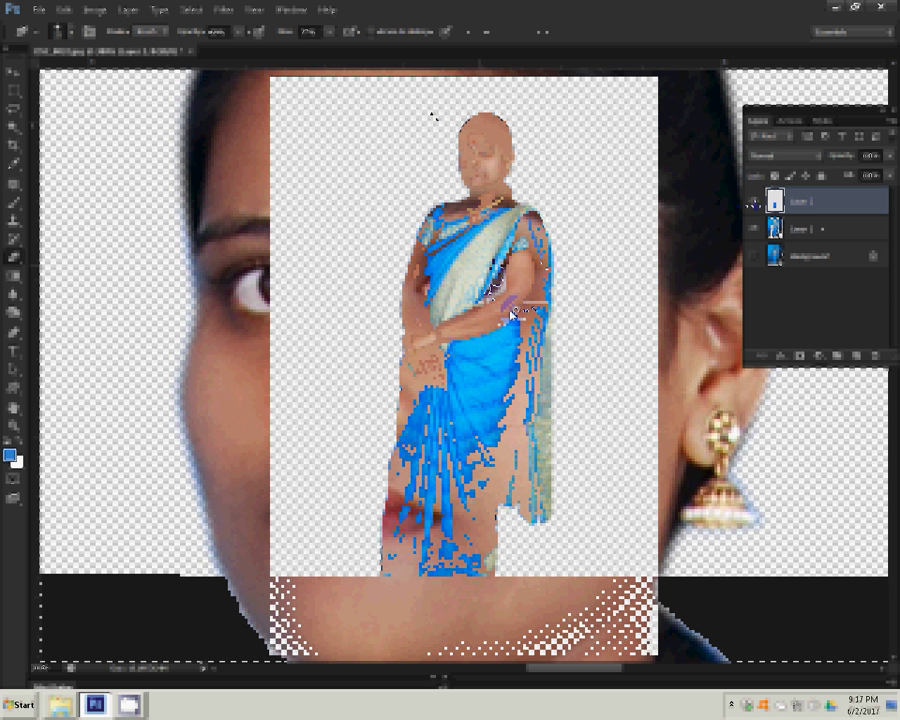
drag(512, 316, 518, 310)
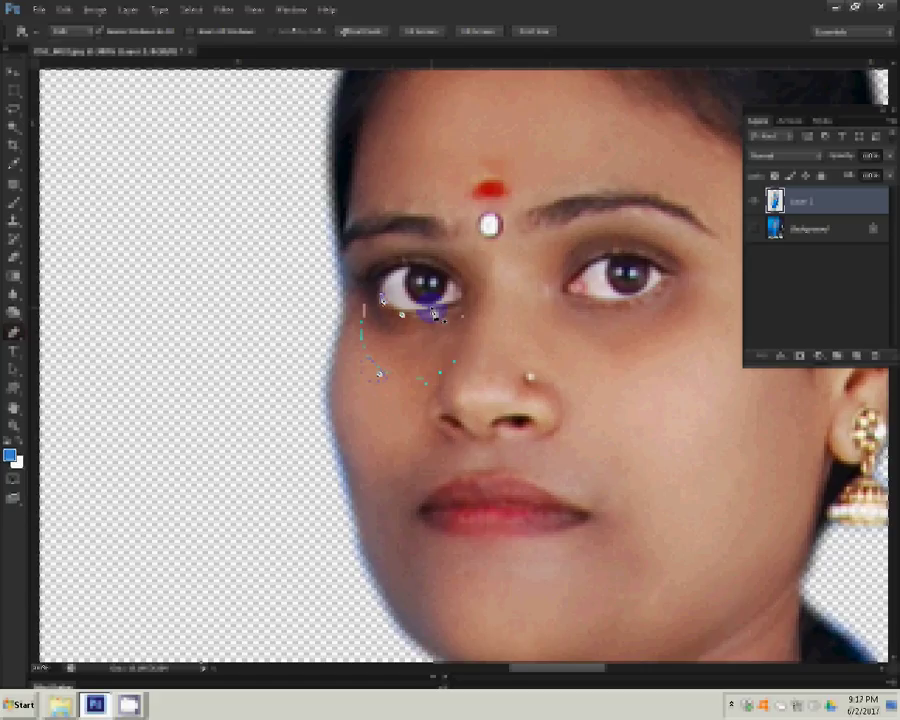
Curve the path from the nose side to the inner eye corner, make it a selection, and pick the Move tool.
drag(365, 310, 383, 300)
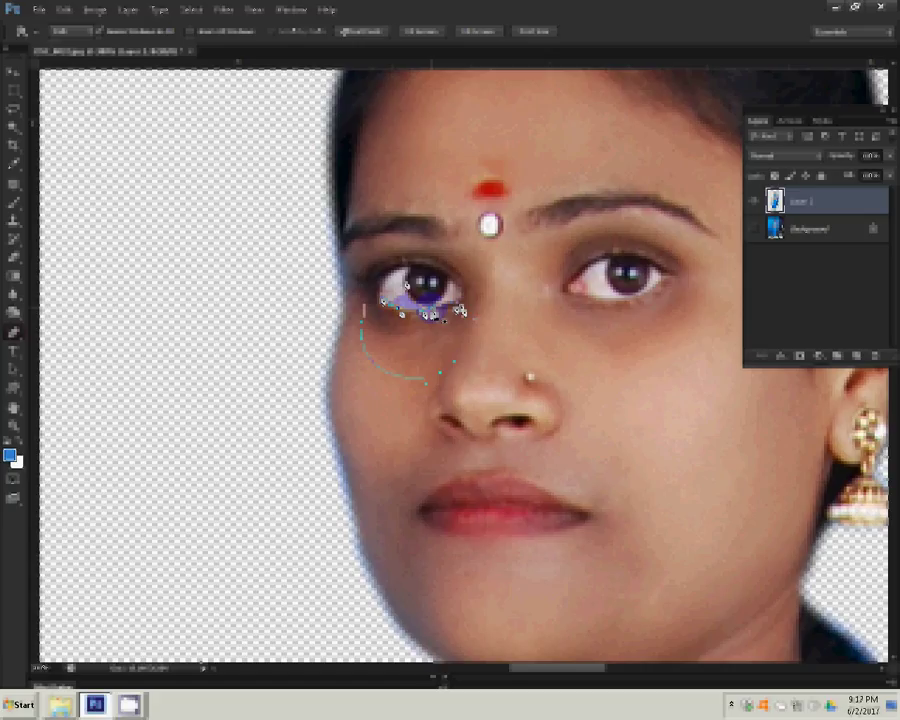
right_click(405, 282)
click(436, 340)
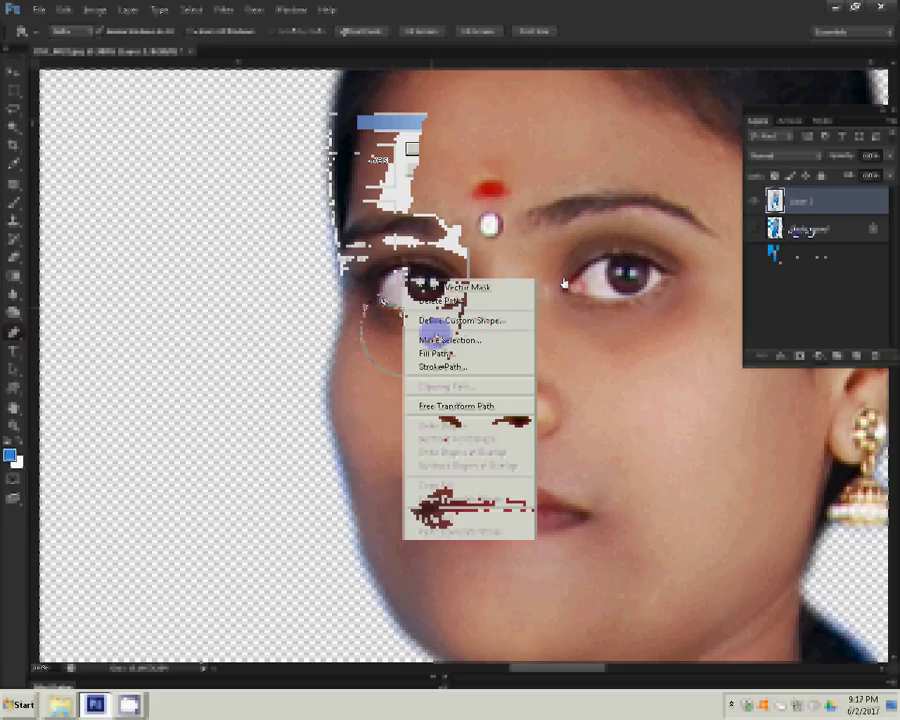
click(515, 280)
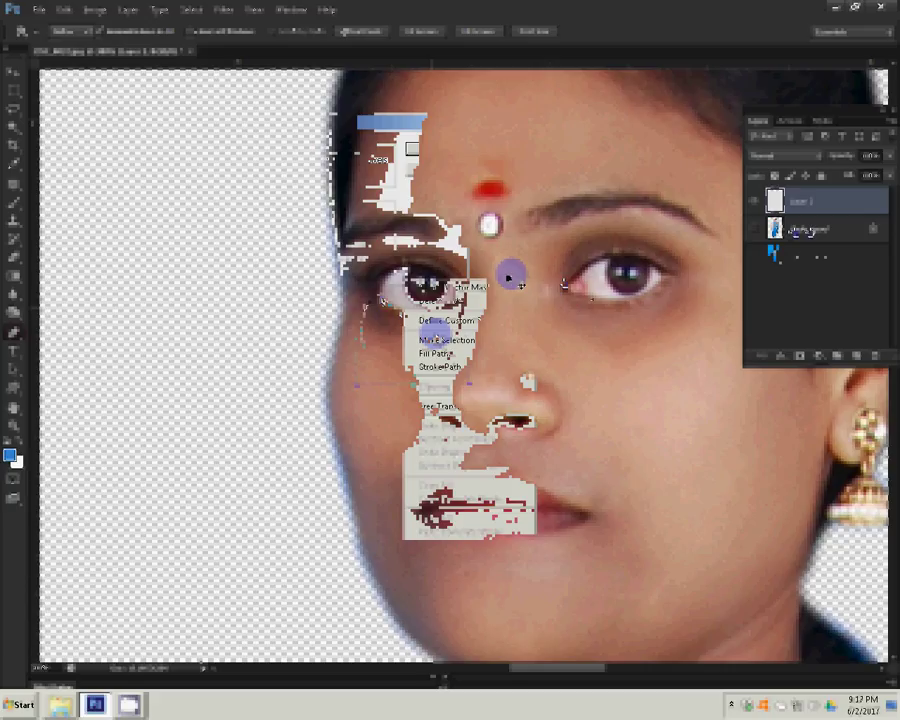
key(v)
click(371, 283)
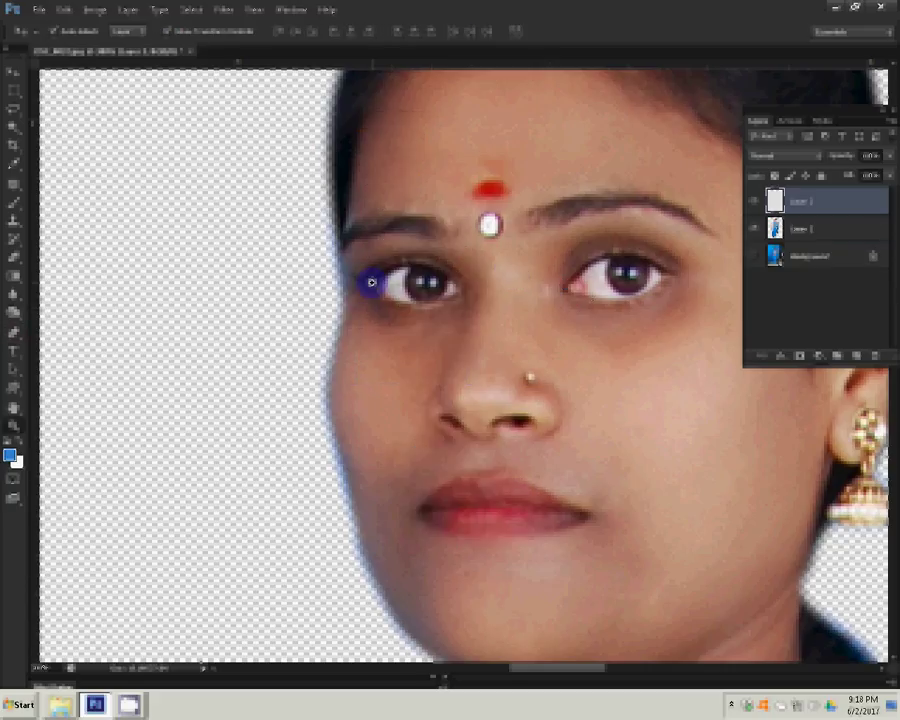
Drag the copied under-eye patch onto the face, then select all and align it to the canvas.
drag(371, 283, 416, 252)
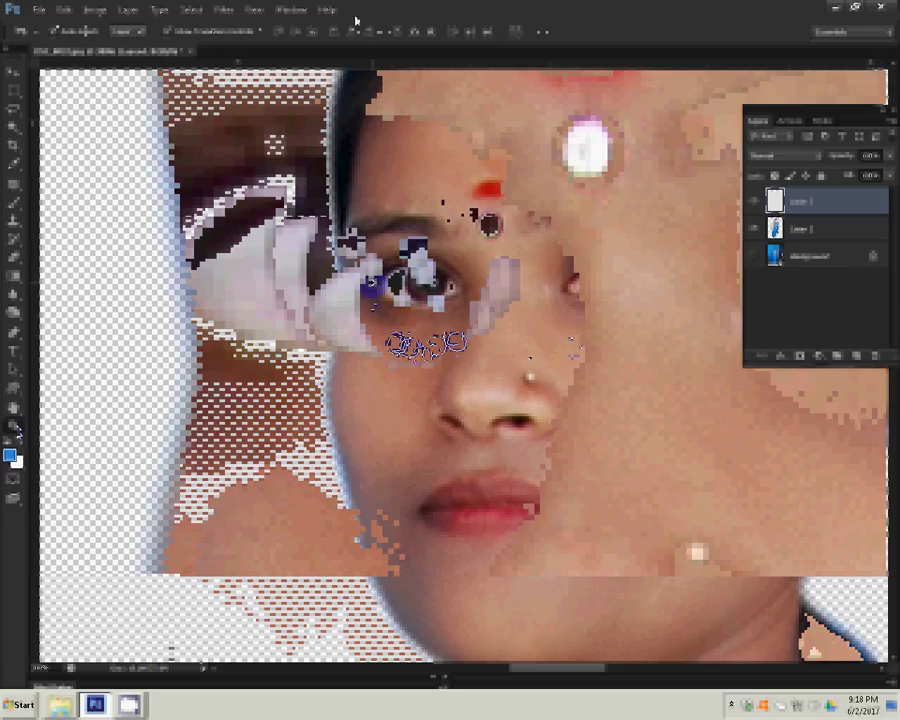
key(ctrl+a)
click(428, 35)
key(z)
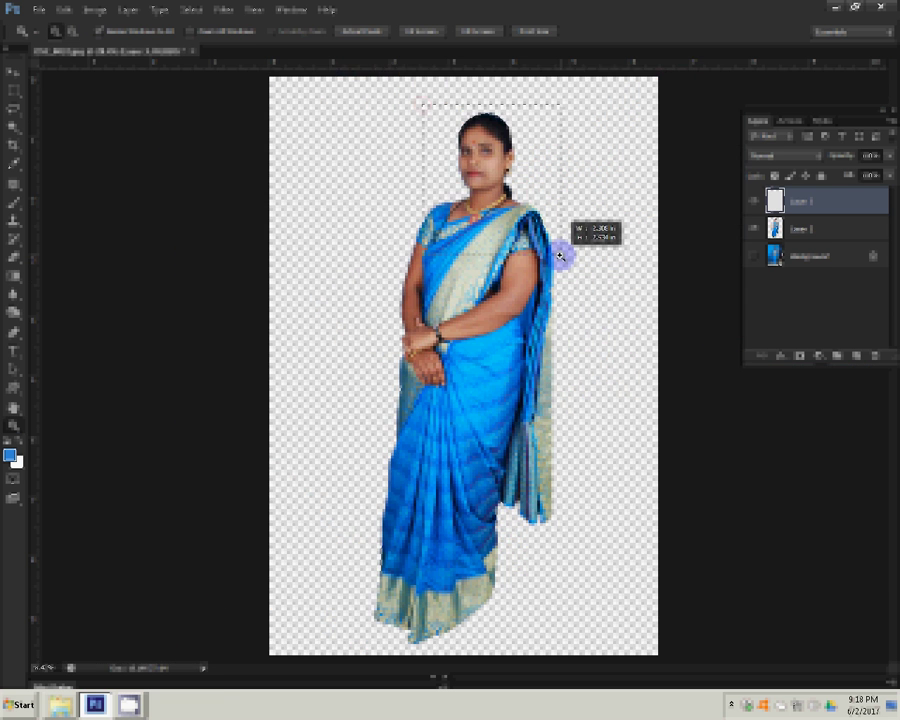
click(562, 256)
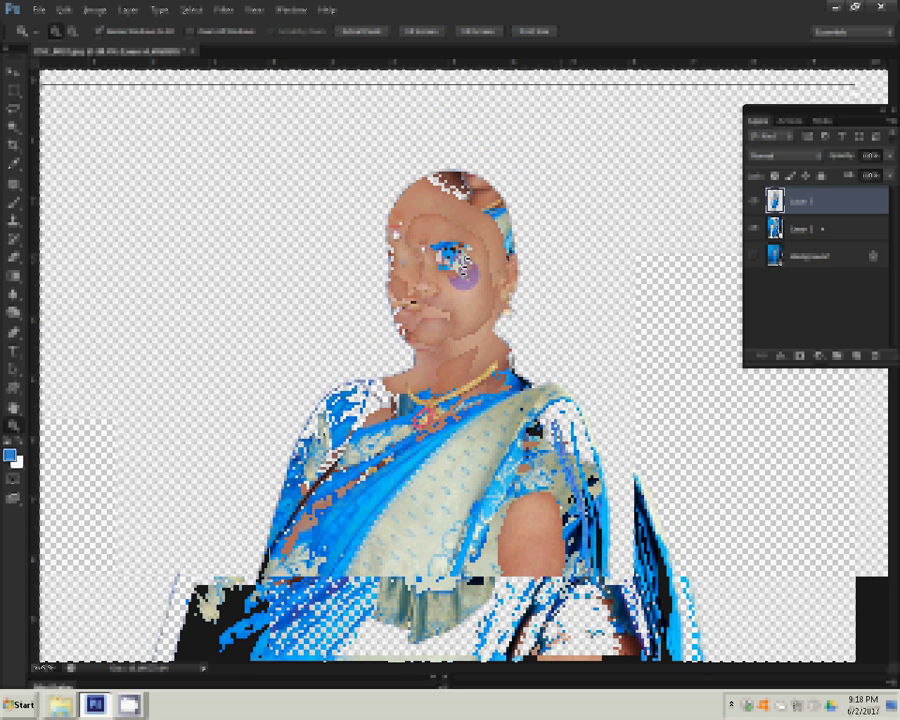
alt+click(438, 277)
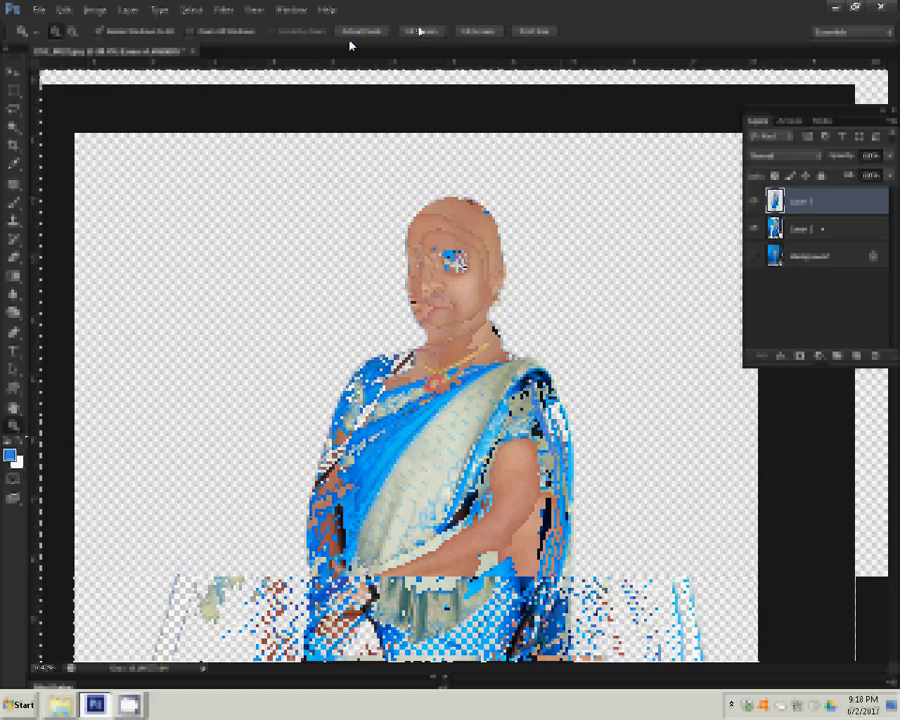
Fit the canvas on screen and rotate the cut-out about 4.5° so the woman stands upright.
click(418, 31)
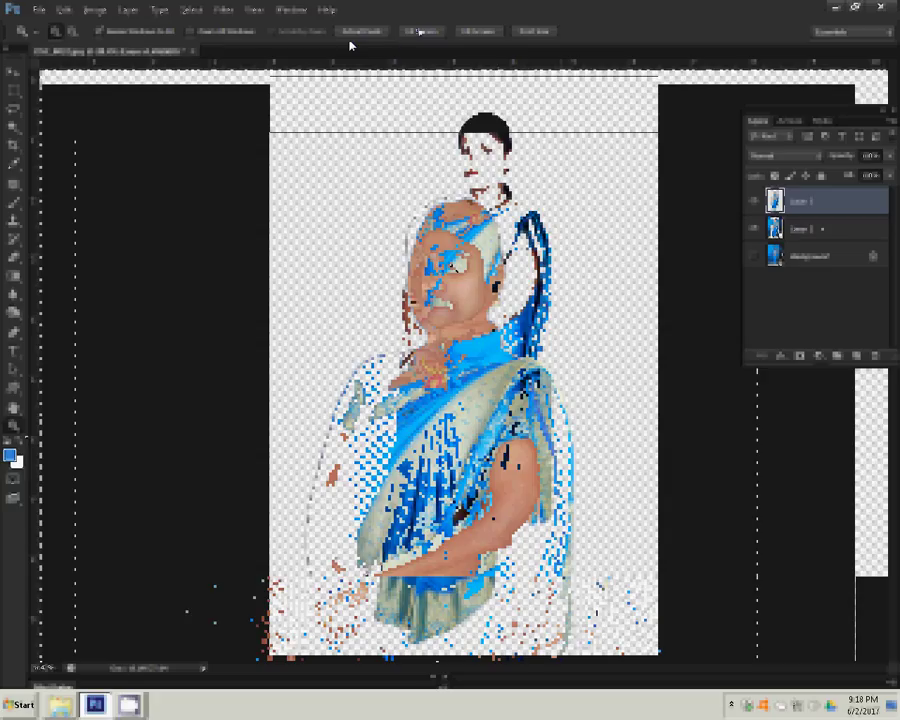
key(ctrl+t)
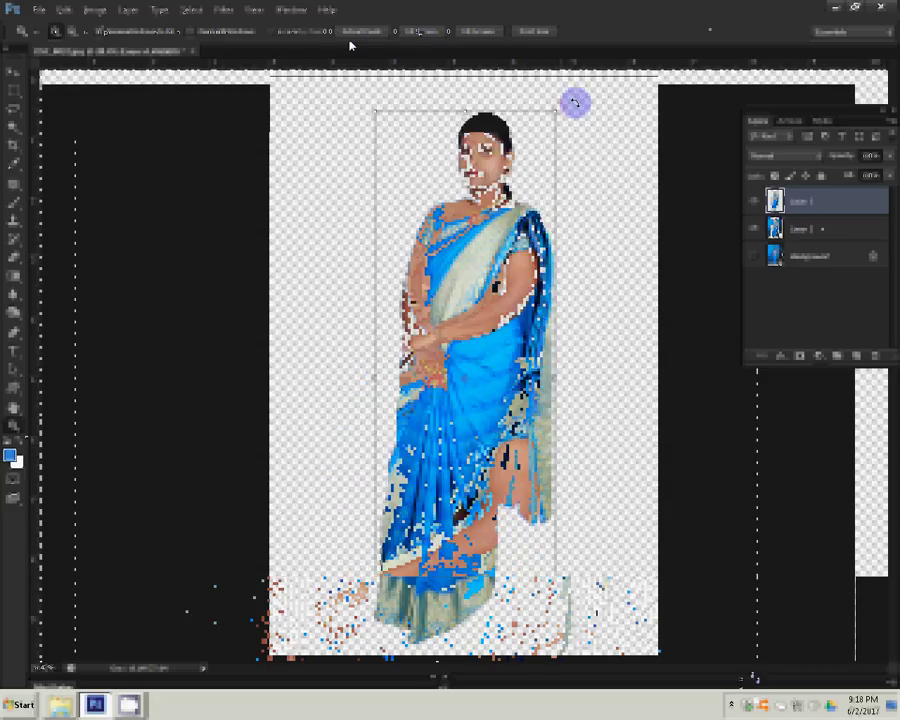
drag(575, 102, 555, 92)
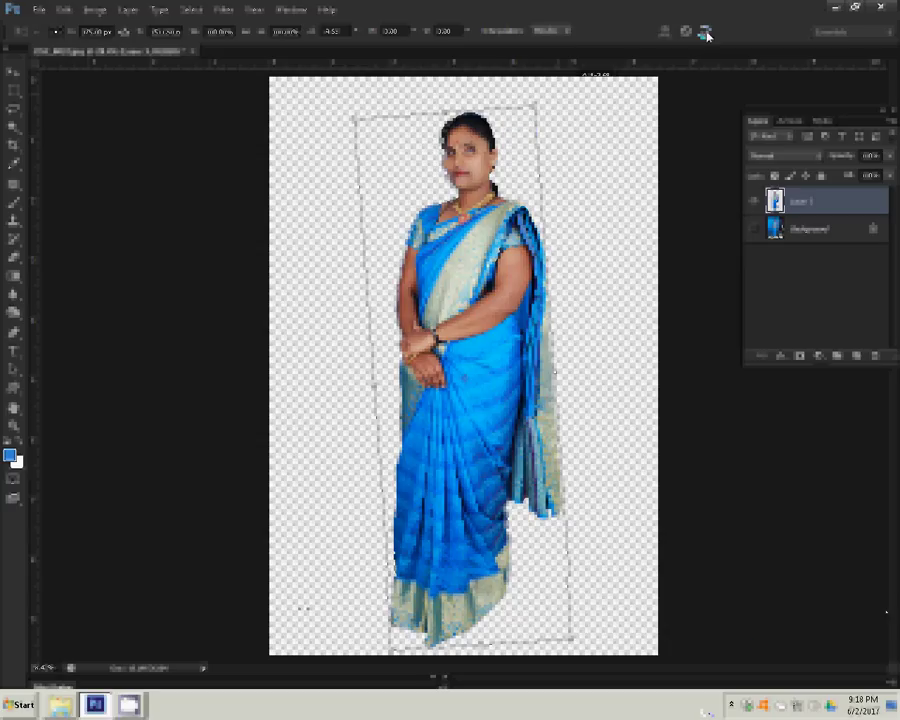
click(553, 116)
drag(553, 116, 548, 118)
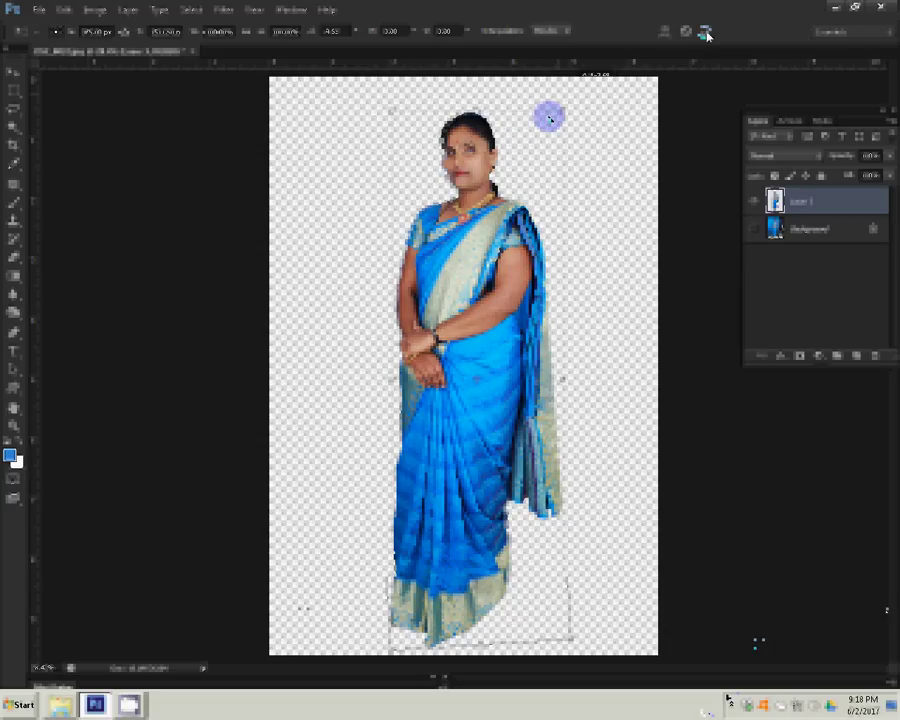
key(ctrl+shift+s)
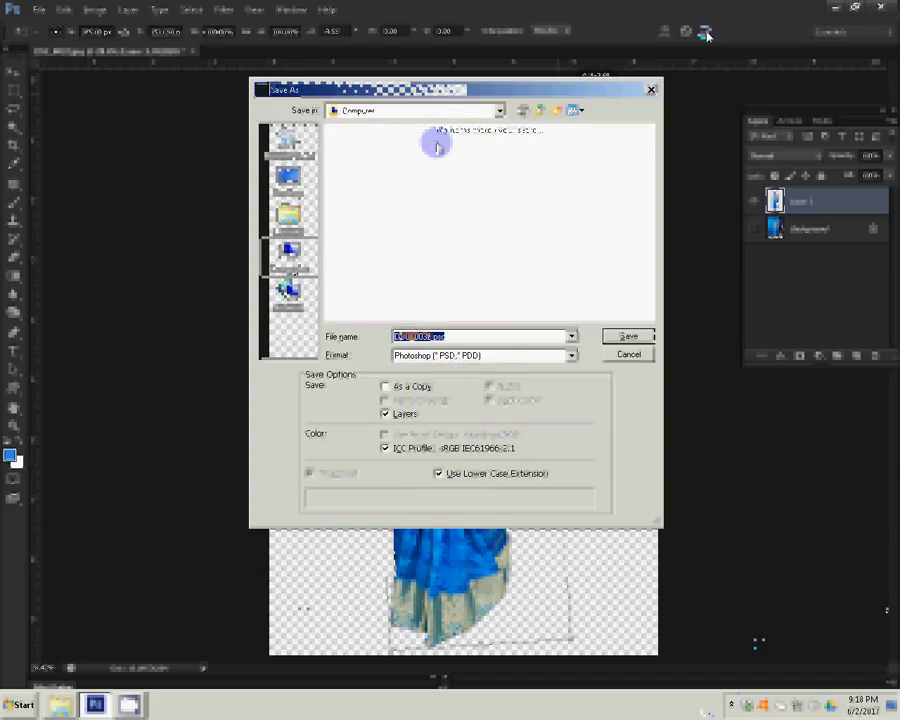
Save the cut-out as DSC_0032.psd in Photoshop format inside the Sree folder.
click(350, 216)
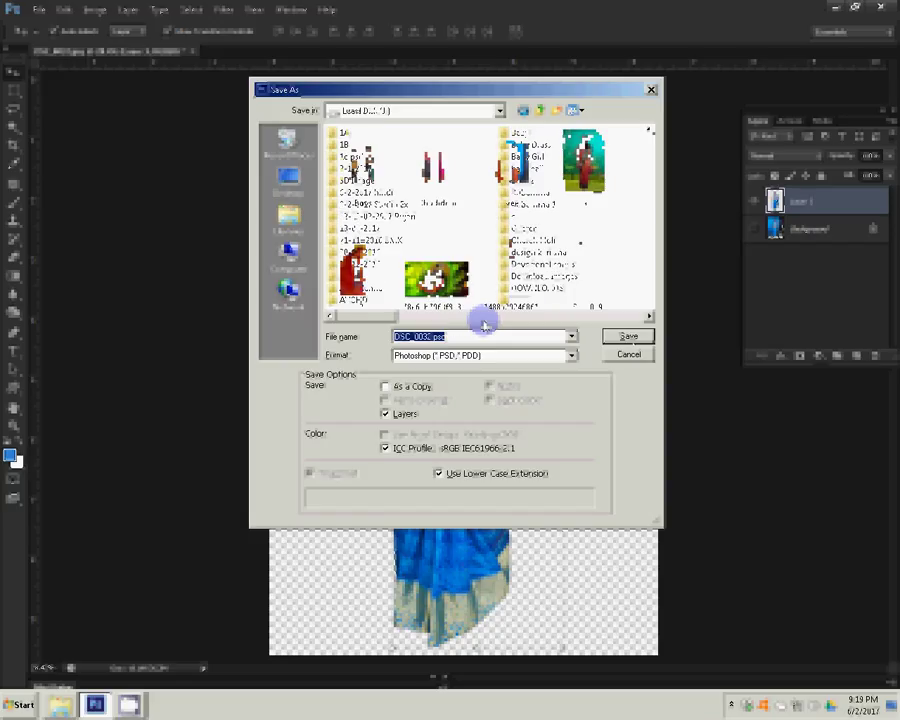
click(484, 330)
double_click(484, 326)
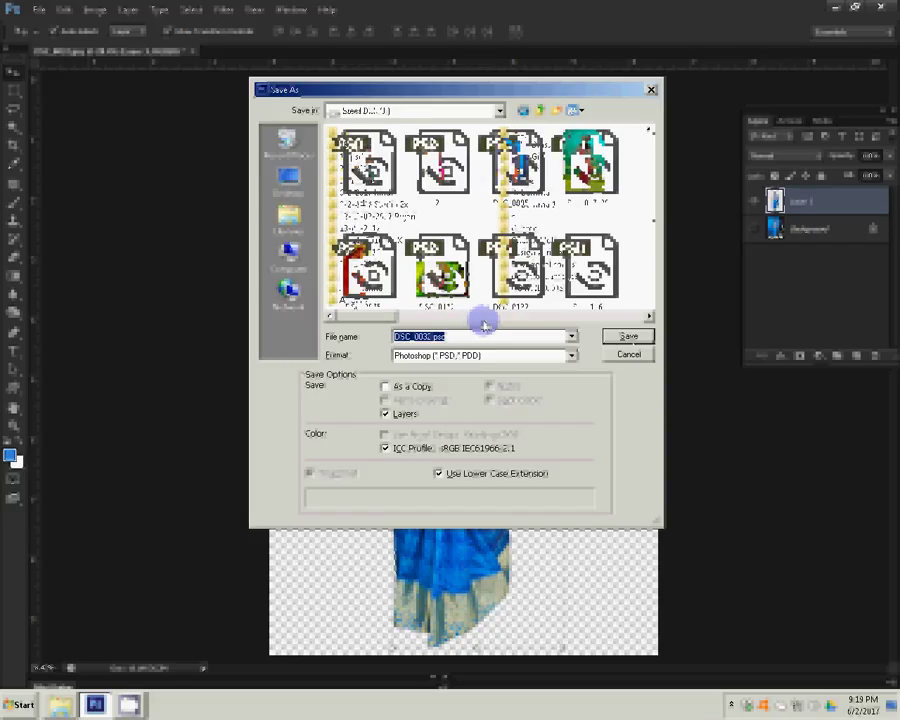
click(645, 338)
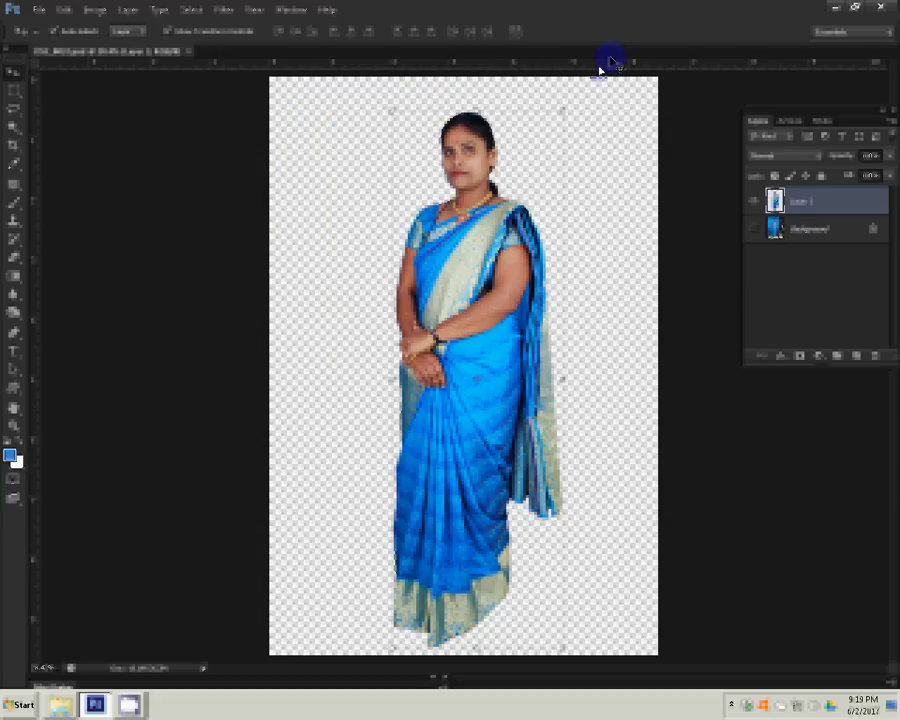
Float the cut-out window and drag the 07 (2) image from Karizma Seenary into Photoshop.
drag(604, 60, 612, 60)
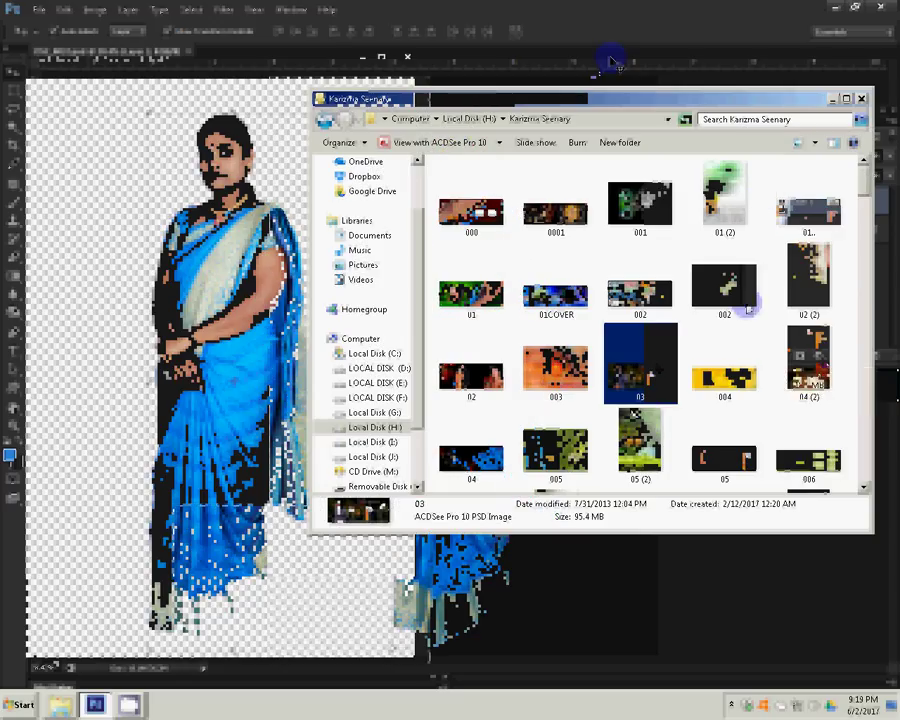
scroll(864, 200, down, 2)
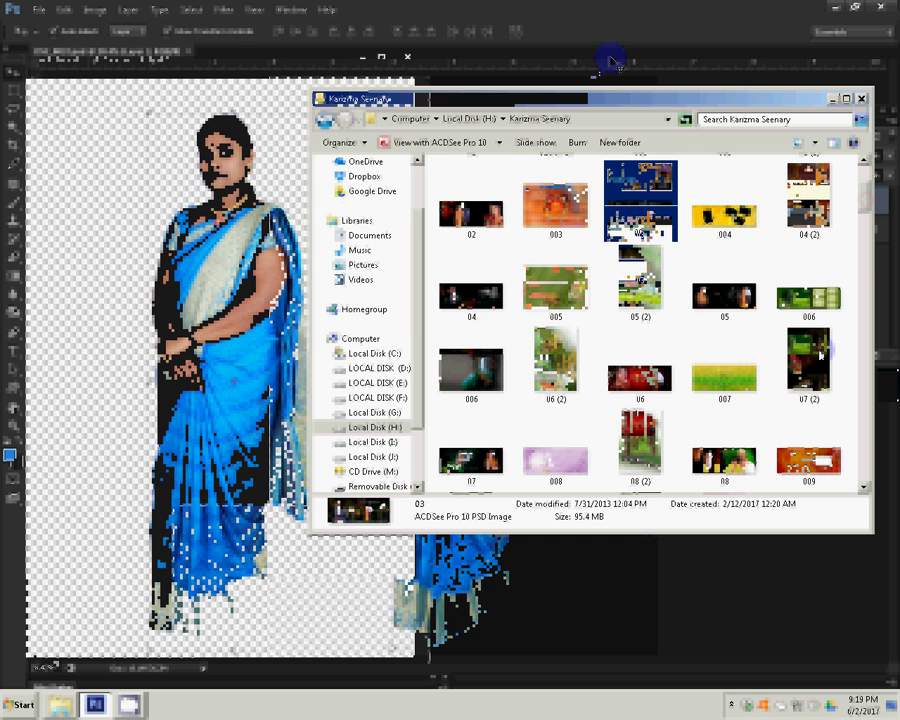
drag(820, 356, 828, 577)
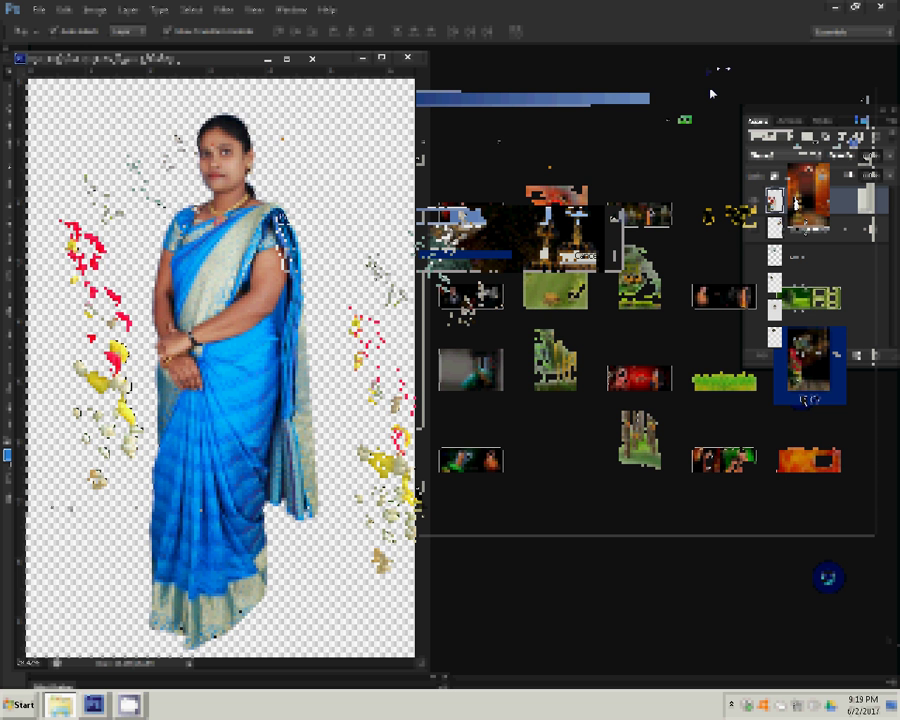
Check the scenery image's pixel size in Image Size, then dismiss it unchanged.
click(93, 9)
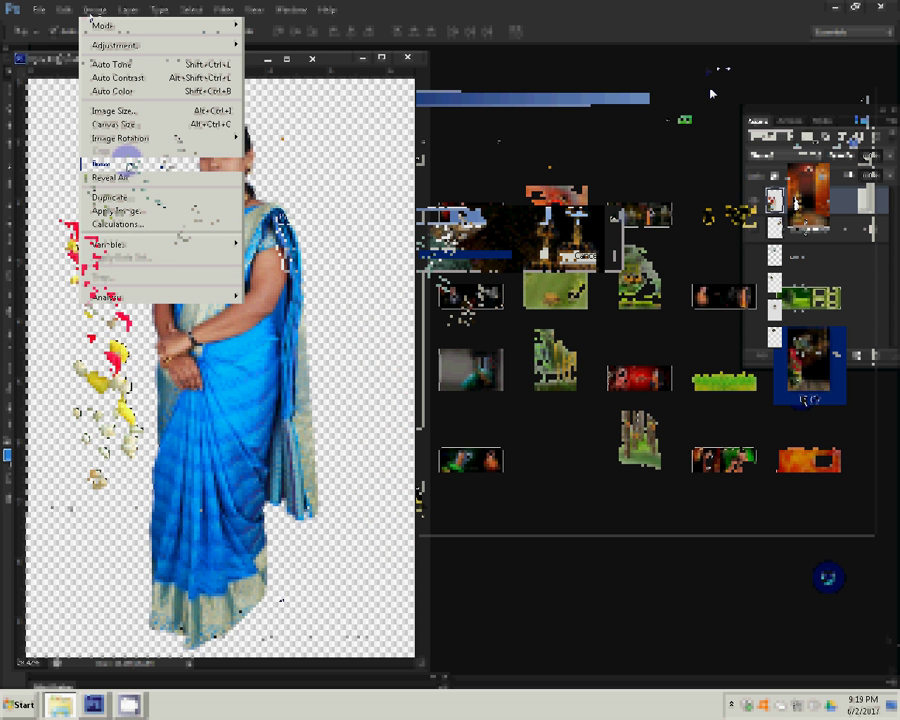
click(113, 111)
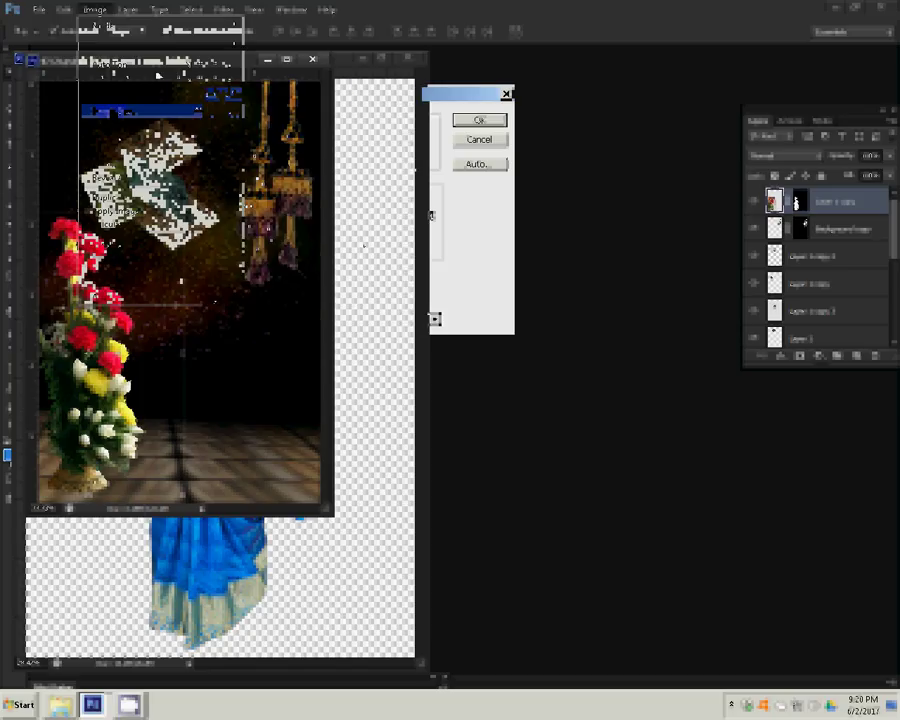
key(Return)
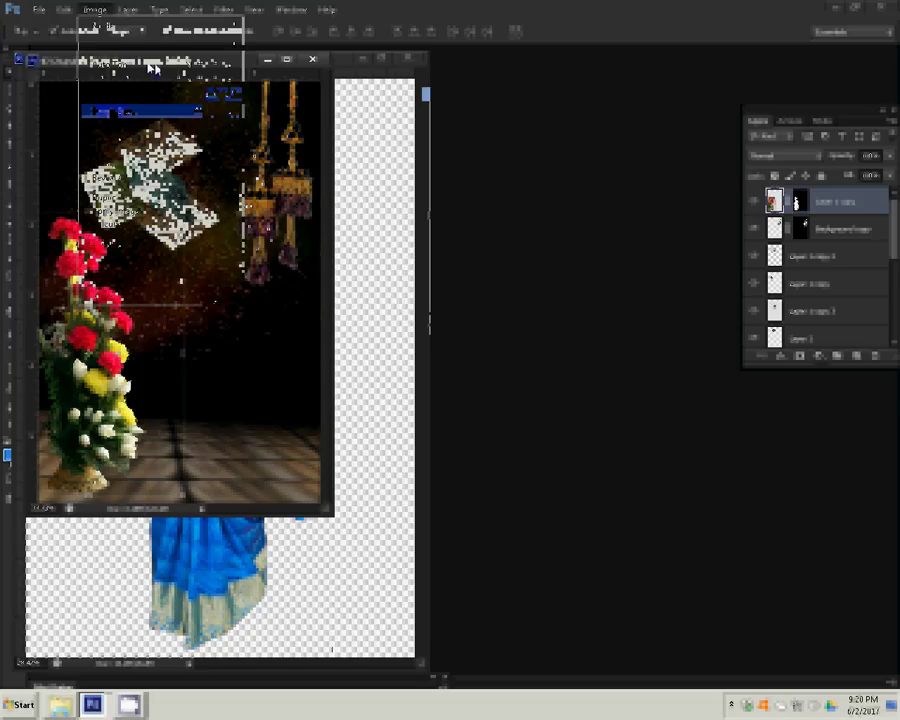
Move the scenery window aside and confirm the cut-out measures 1944 × 2896 pixels.
drag(152, 68, 450, 160)
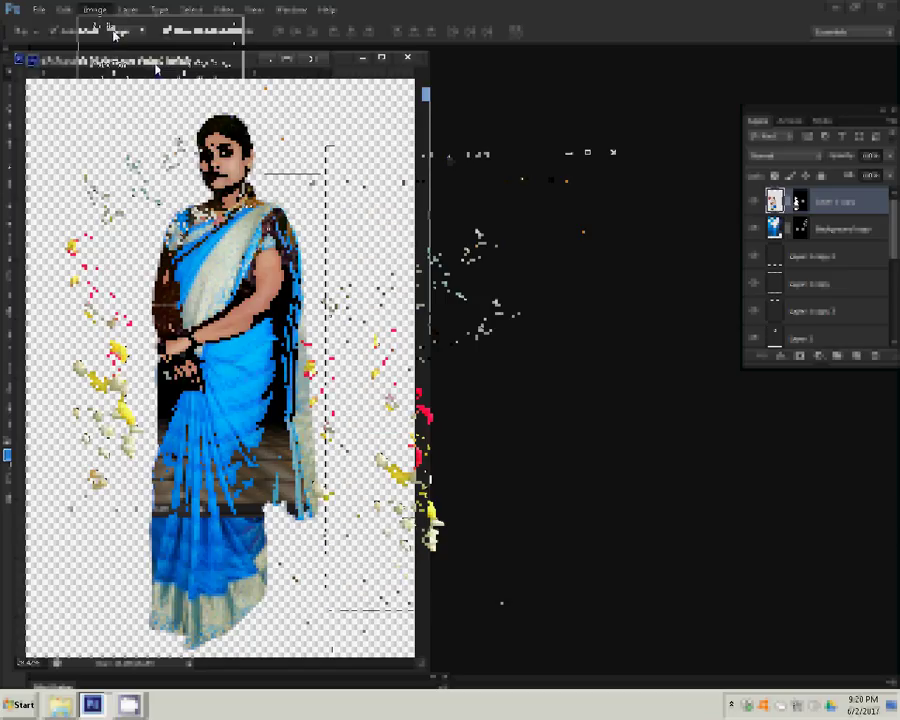
click(120, 122)
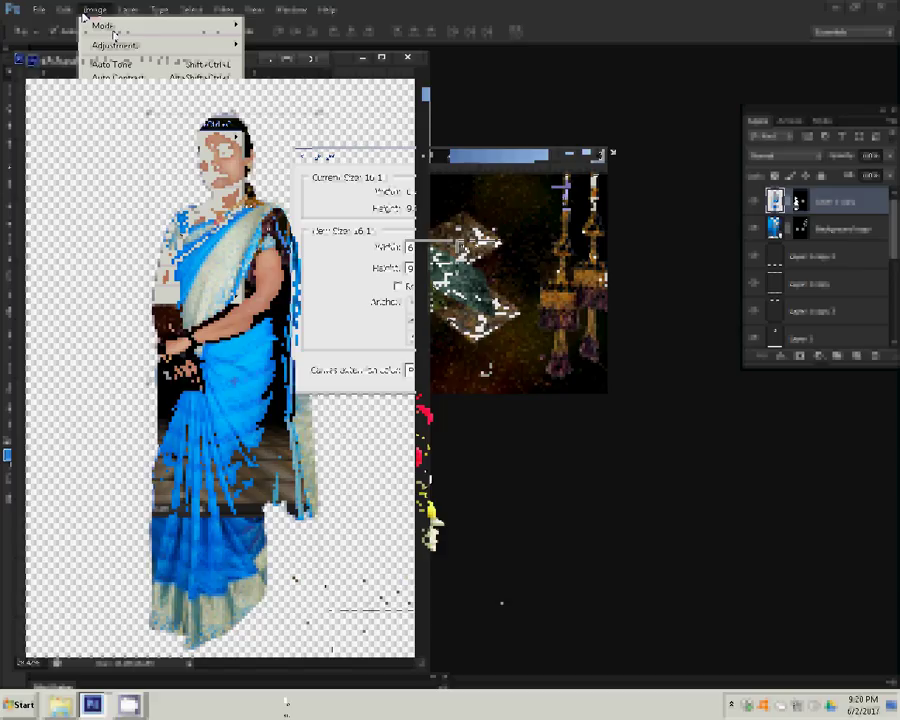
key(Return)
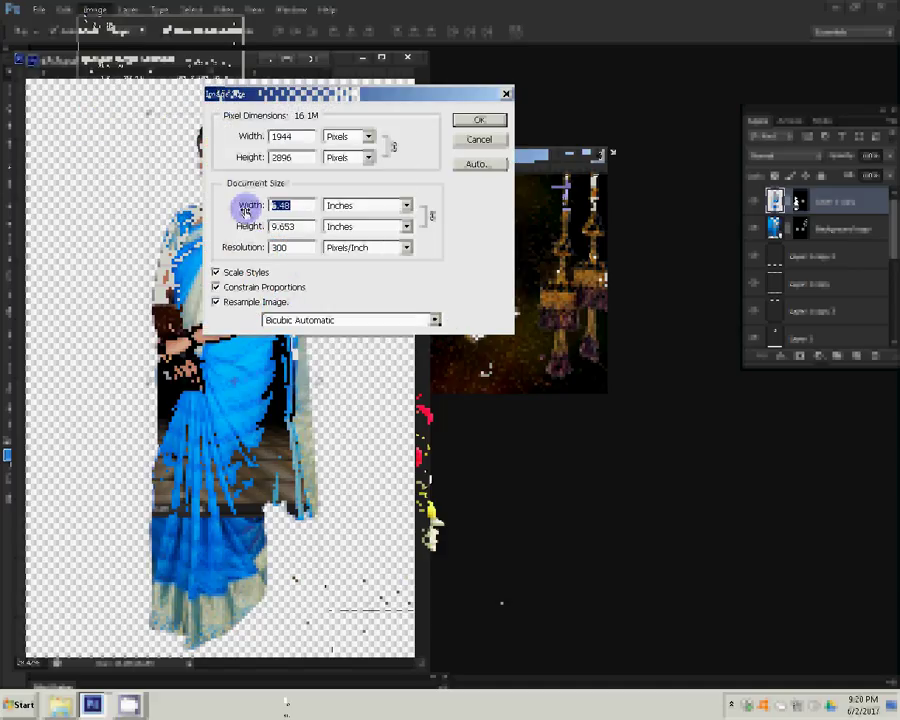
key(Return)
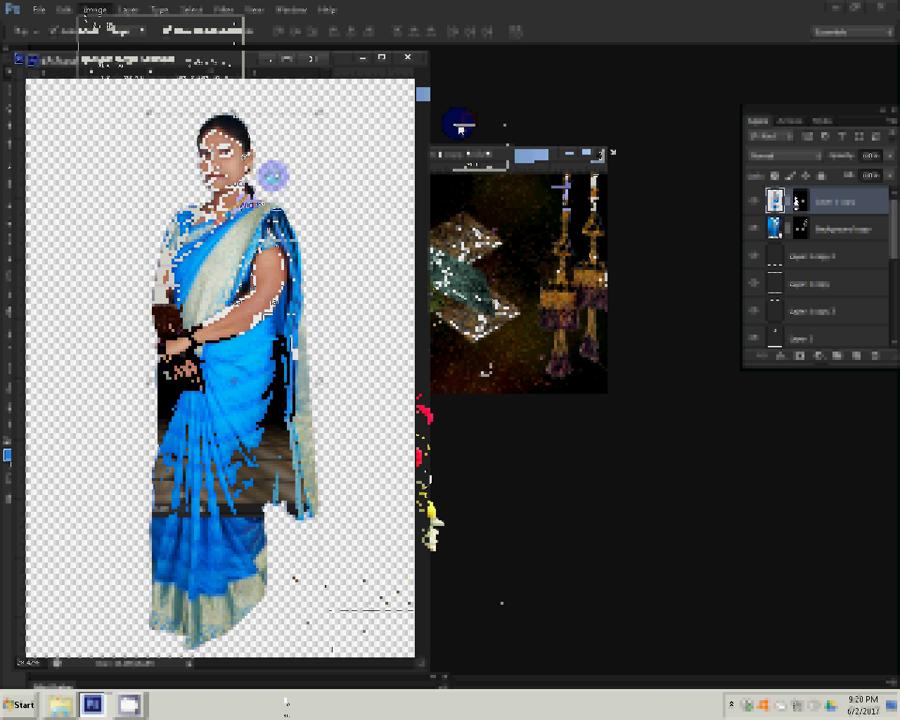
Drag the cut-out woman into the scenery as Layer 1 and flatten the image.
mouse_move(170, 180)
mouse_down()
mouse_move(170, 188)
mouse_move(530, 345)
mouse_move(497, 275)
mouse_up()
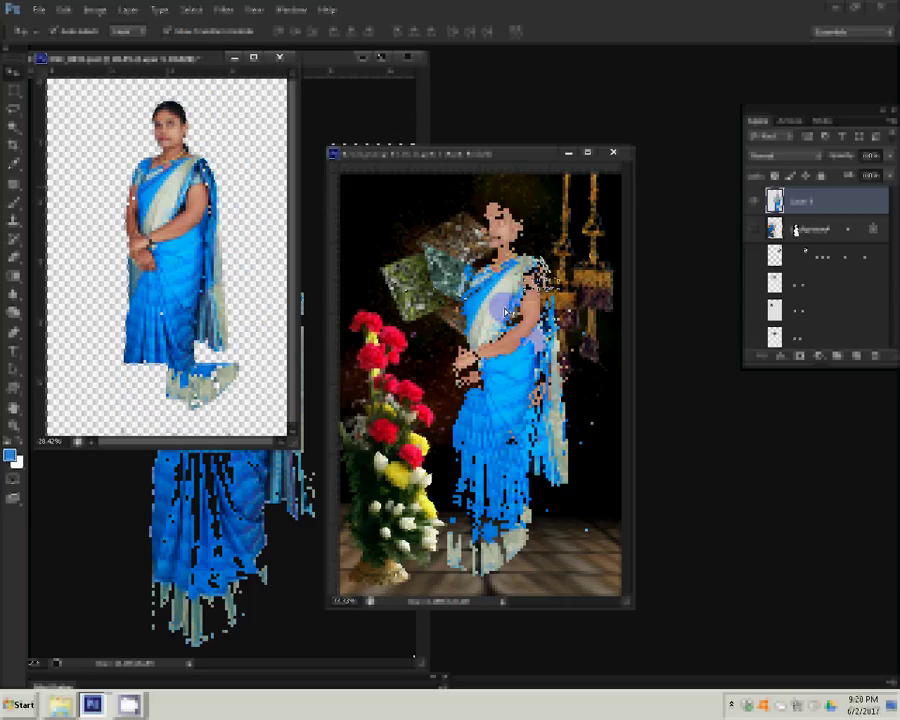
click(212, 110)
click(130, 10)
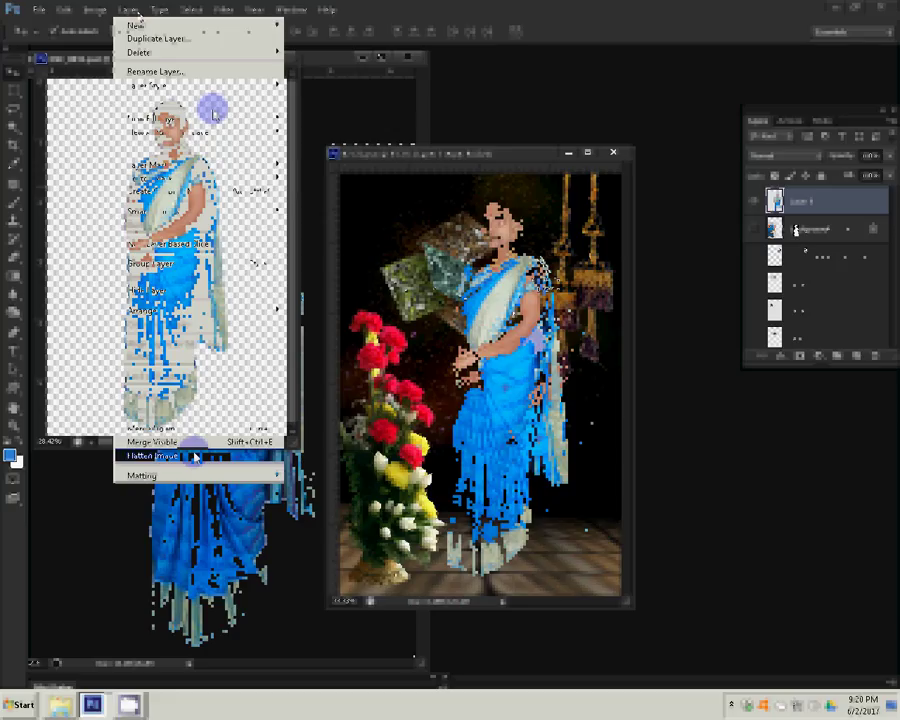
click(193, 442)
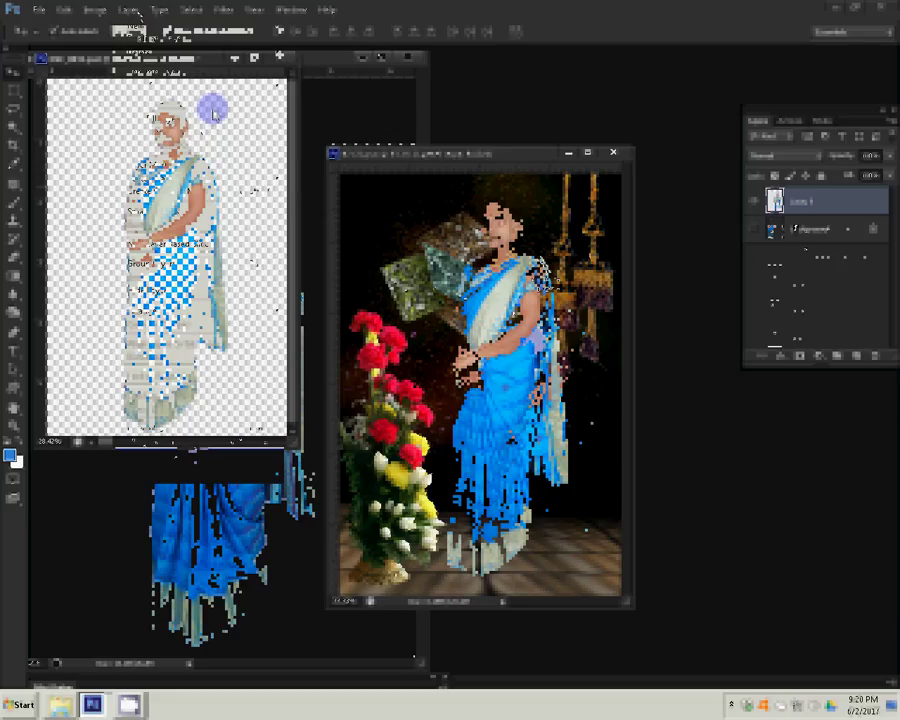
click(38, 10)
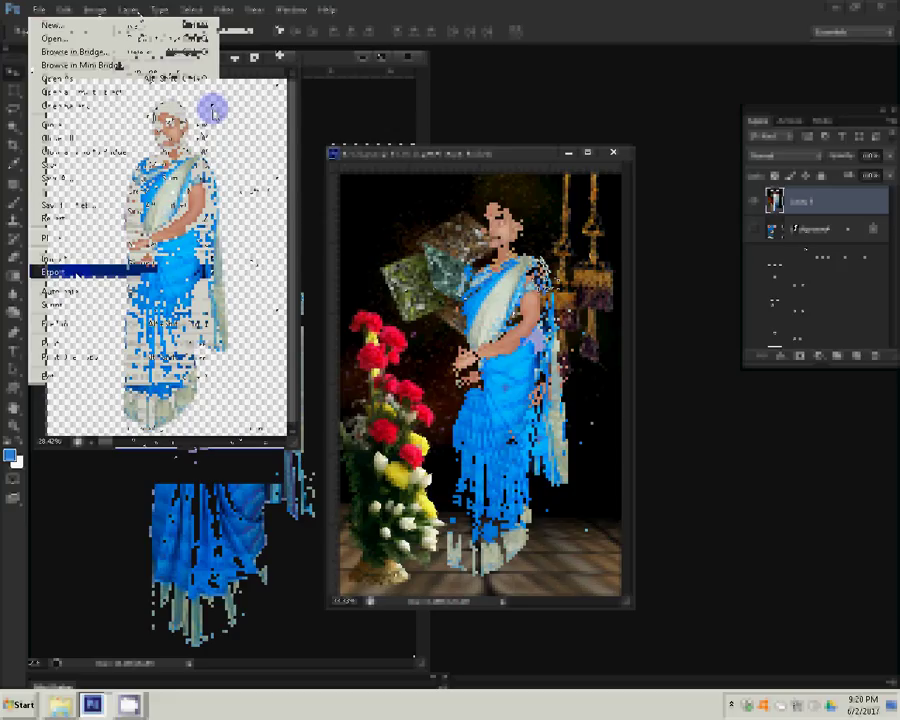
Save the composite in folder 3 as JPEG '4-4x6=2' at Maximum quality 12.
key(Return)
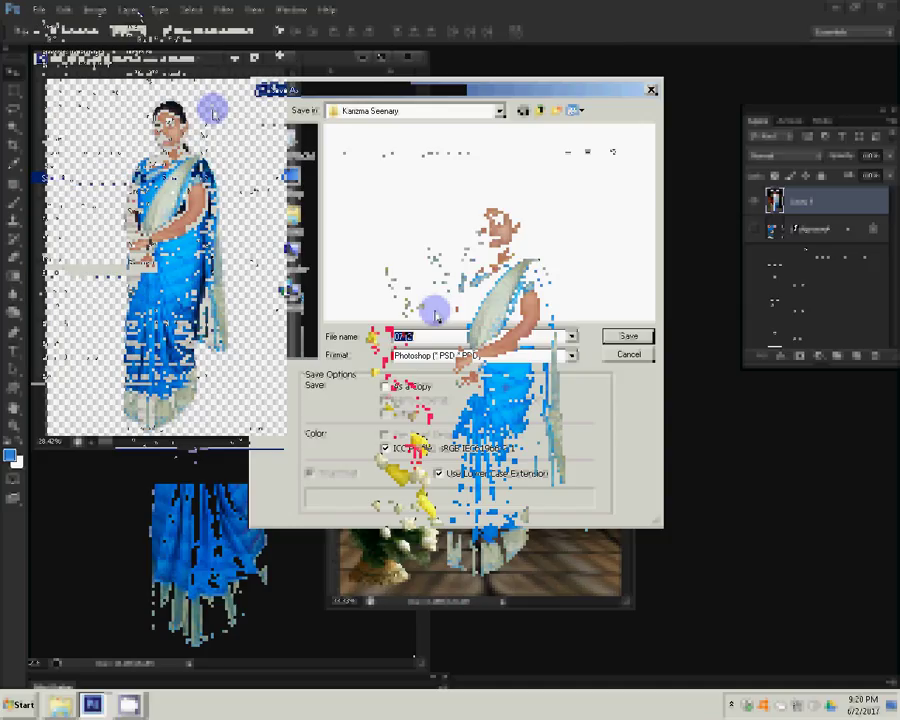
double_click(392, 182)
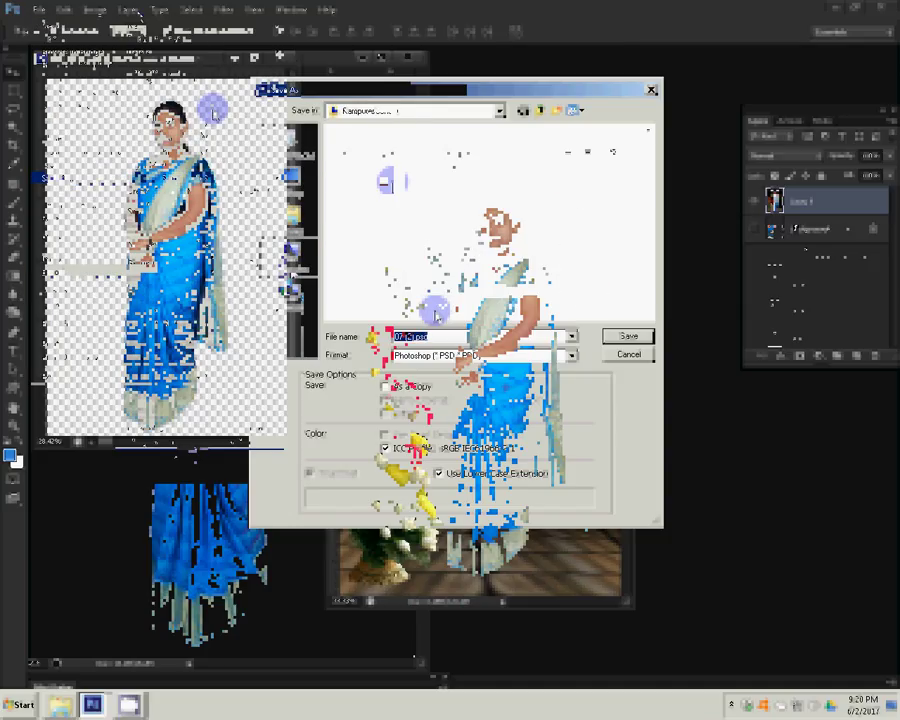
click(365, 144)
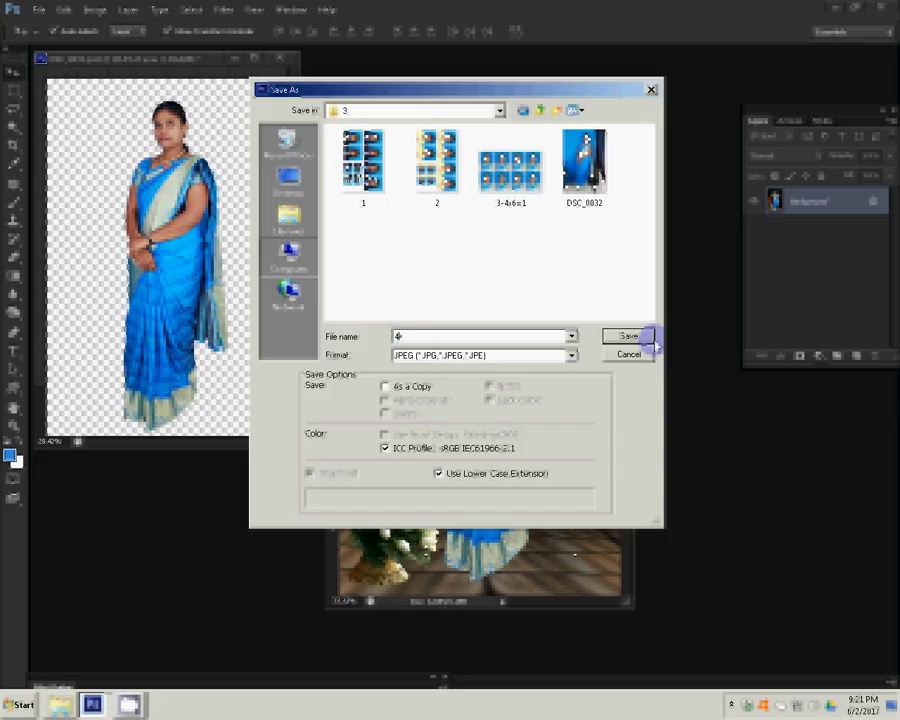
text(-4)
text(x6)
text(-)
text(2)
click(651, 338)
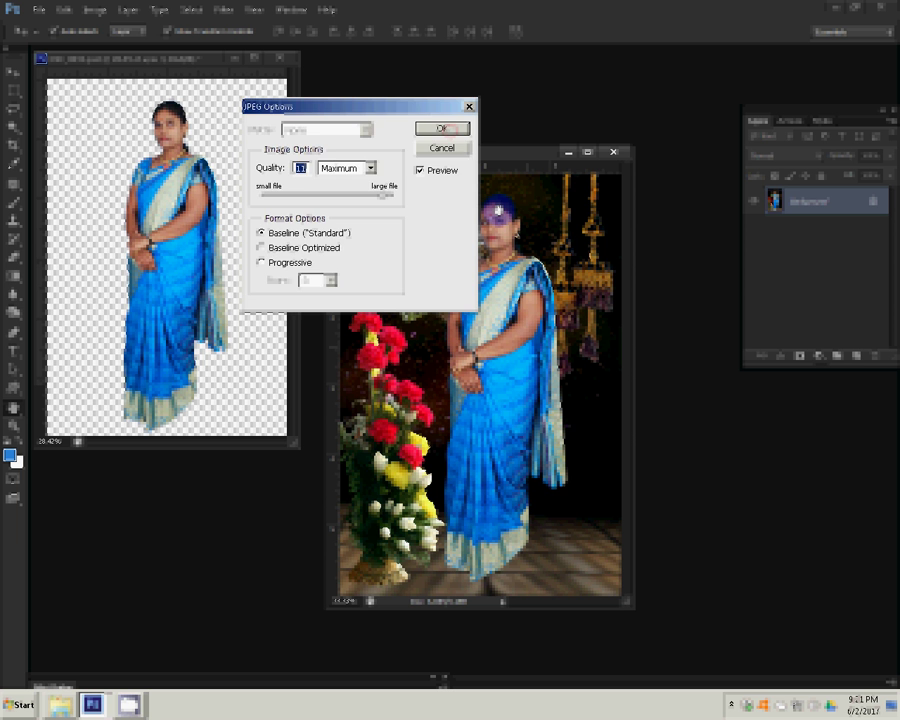
click(451, 128)
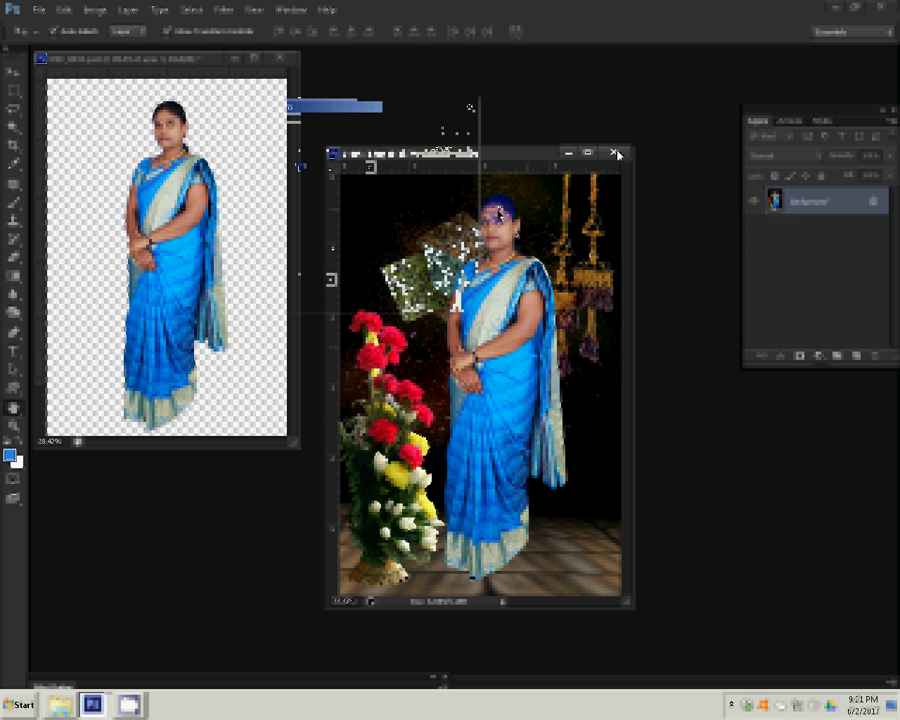
Back in the Karizma Seenary folder, select the 006 image and send it to Photoshop.
key(alt+Tab)
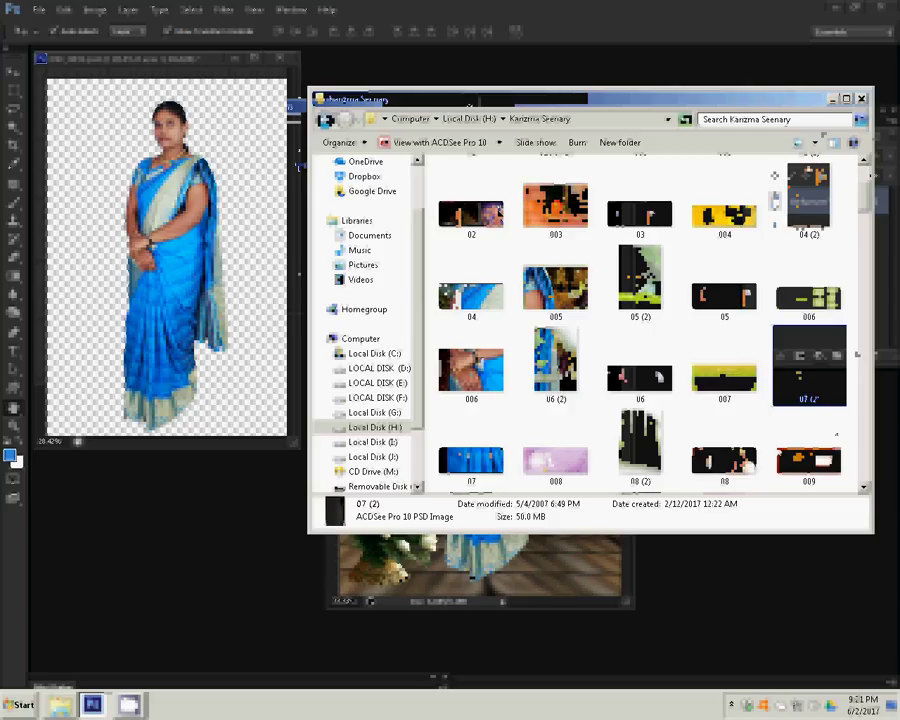
click(458, 381)
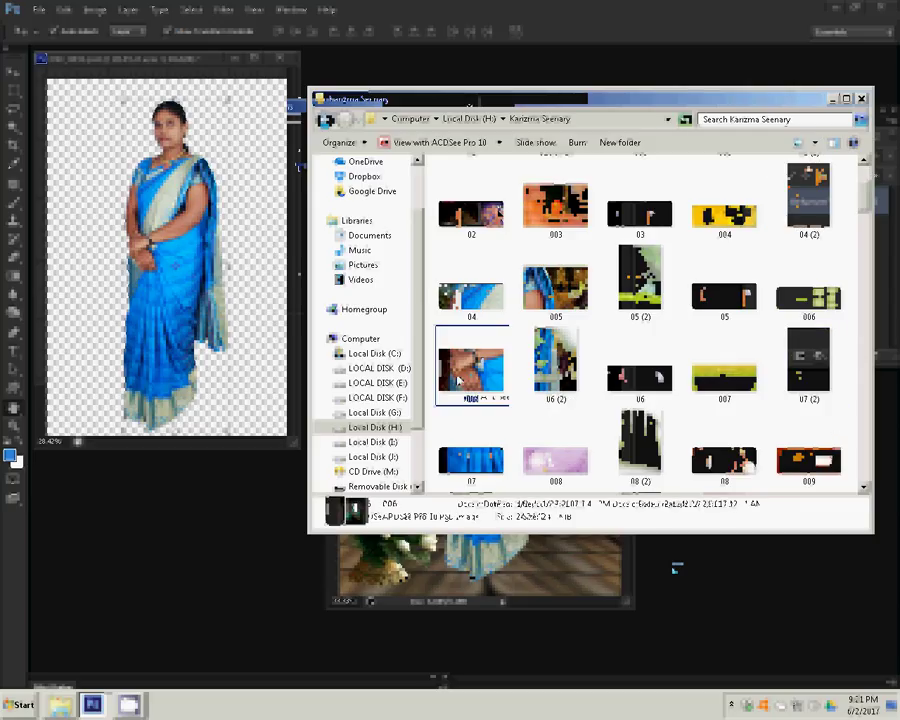
click(673, 565)
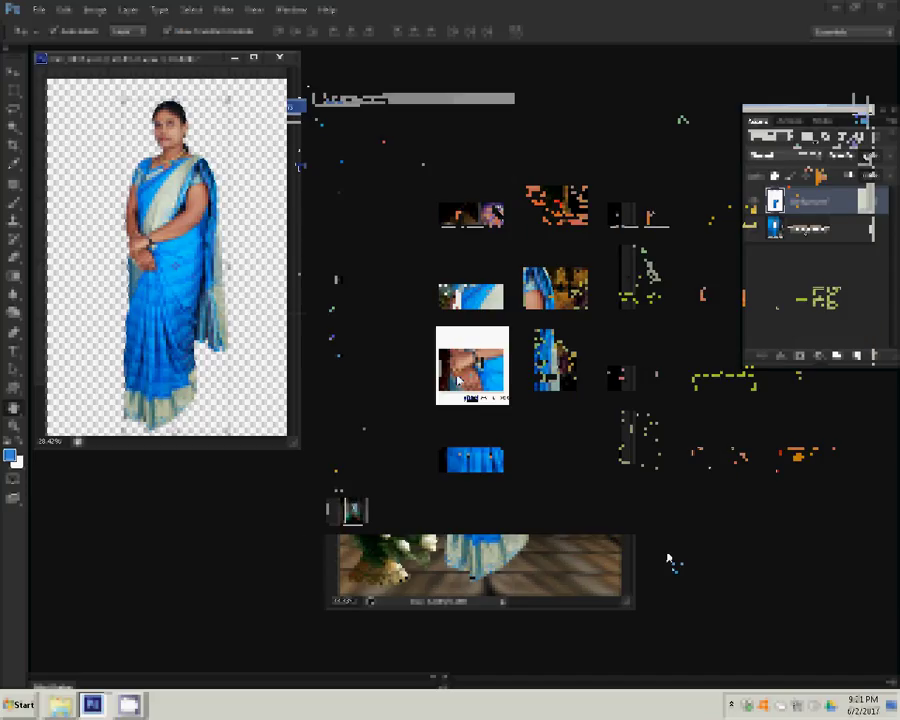
click(134, 664)
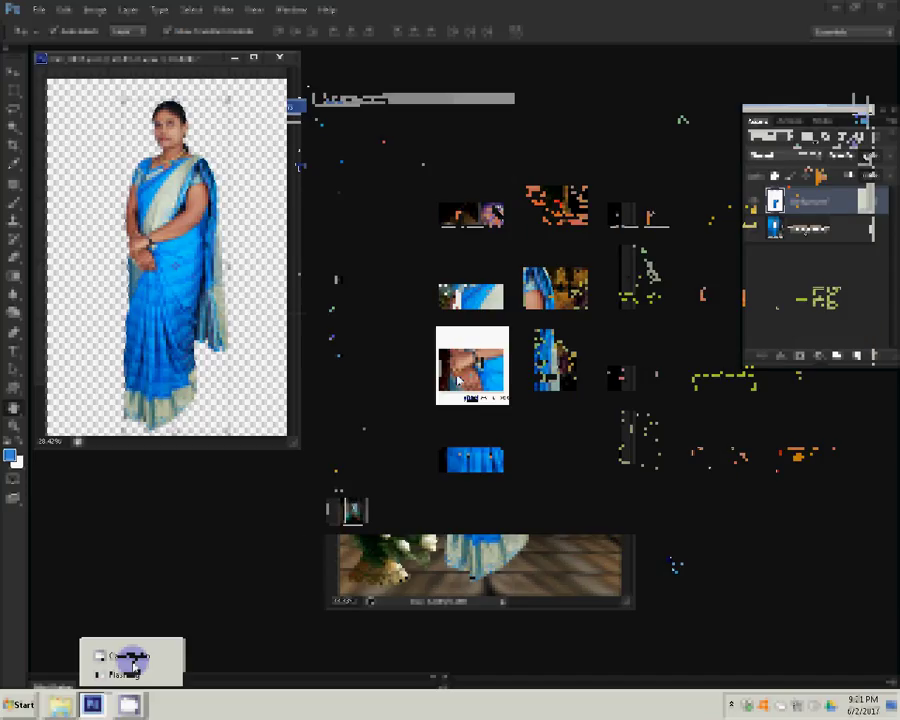